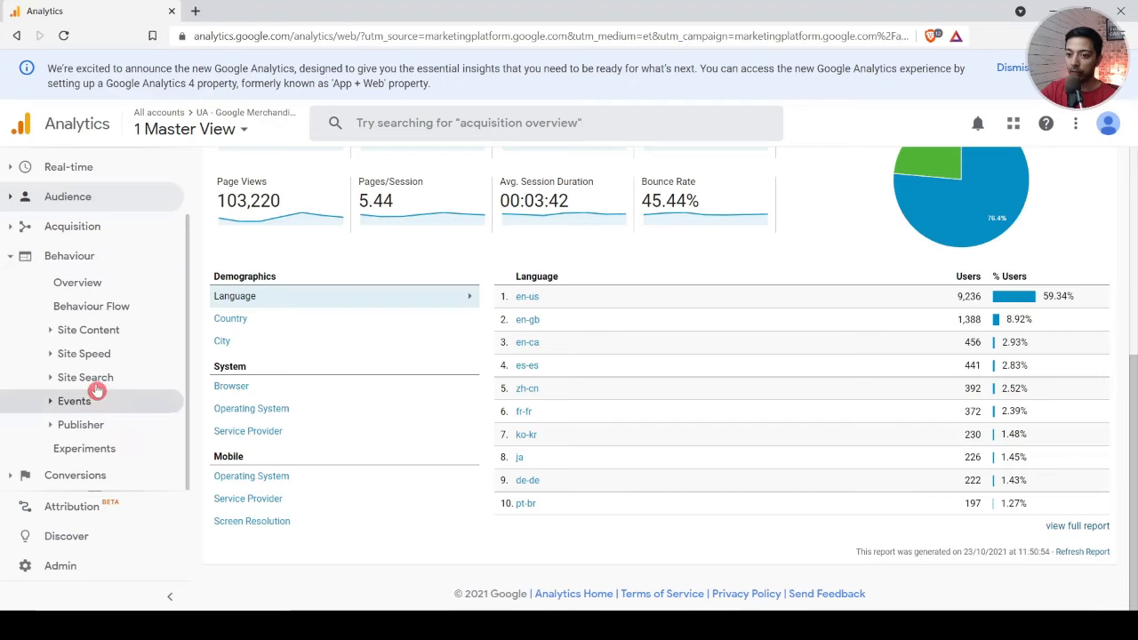
# Step: View the Behaviour Overview report, and open the Source/Medium report for all acquisition traffic
pyautogui.click(54, 285)
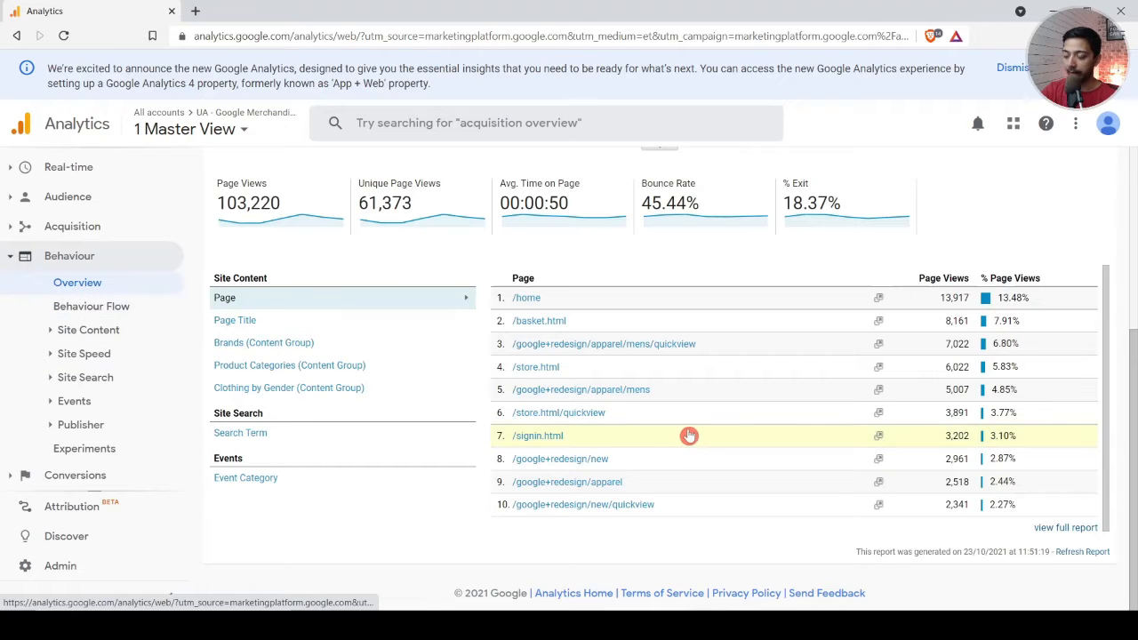
pyautogui.scroll(3, 613, 469)
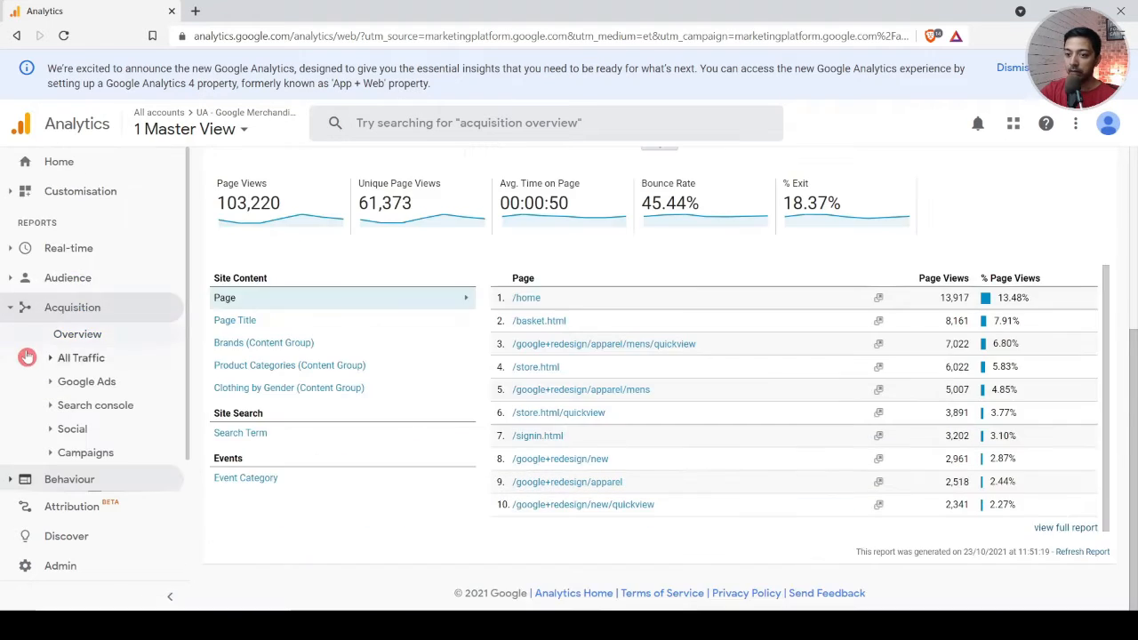
pyautogui.click(51, 359)
pyautogui.click(93, 431)
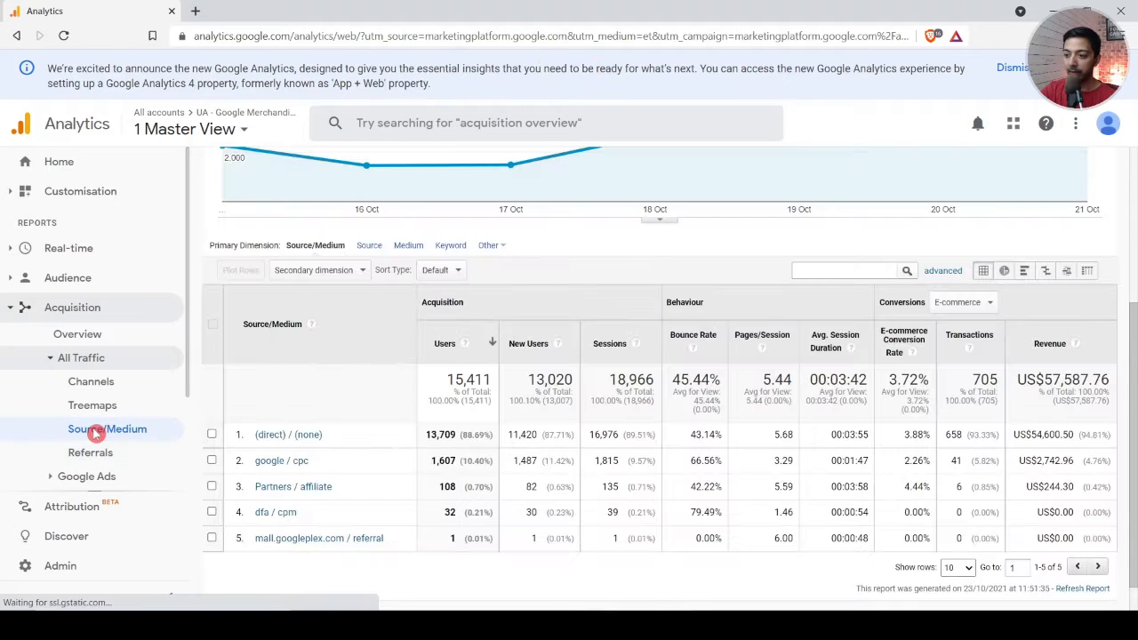
pyautogui.scroll(-1, 437, 359)
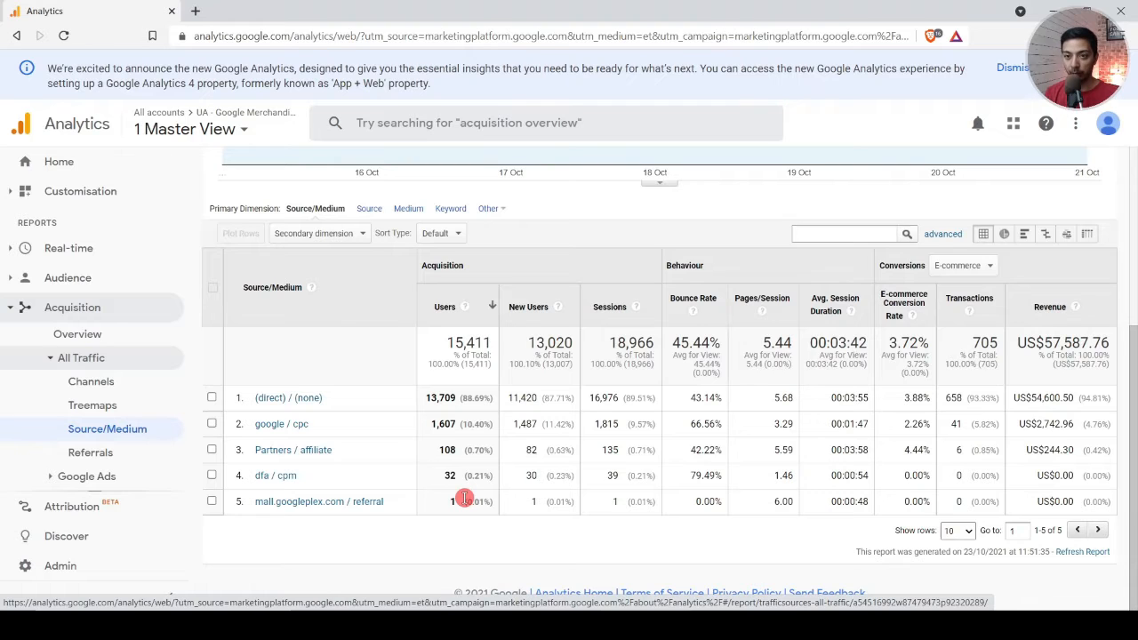
pyautogui.scroll(3, 378, 342)
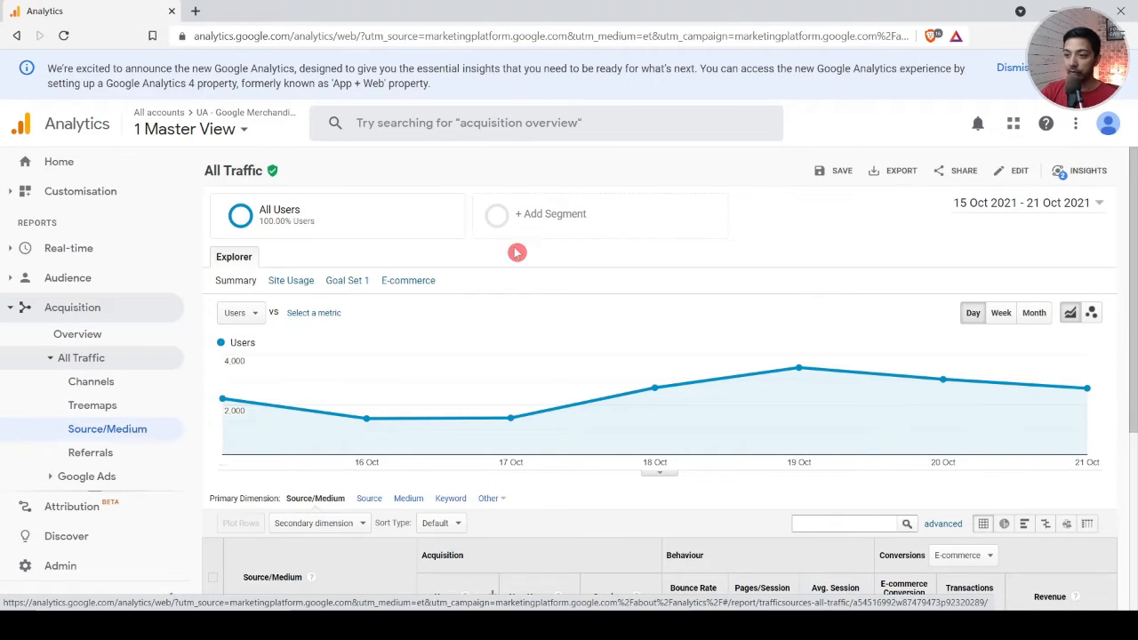
# Step: Add the Converters and Mobile Traffic segments to the report's segment selection alongside All Users
pyautogui.moveTo(266, 224)
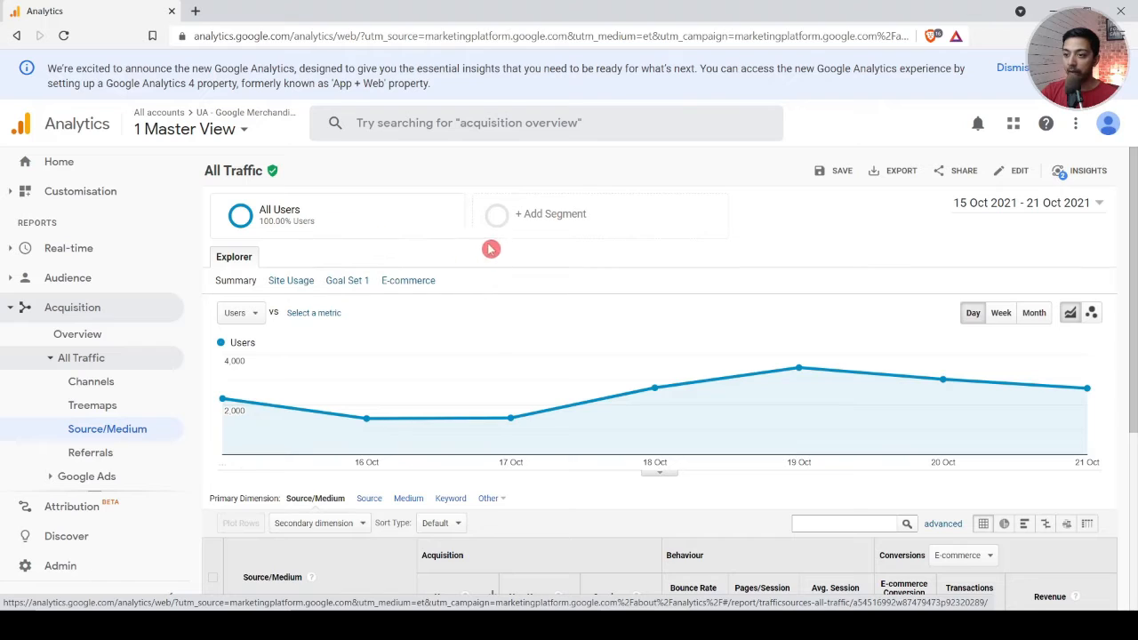
pyautogui.click(550, 218)
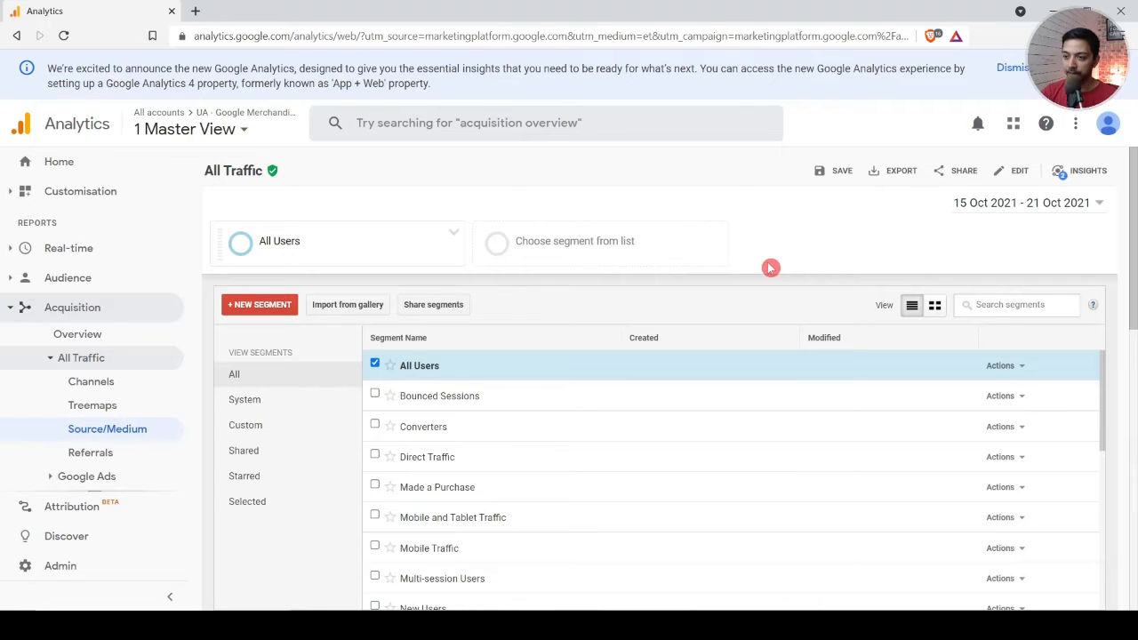
pyautogui.scroll(-2, 341, 323)
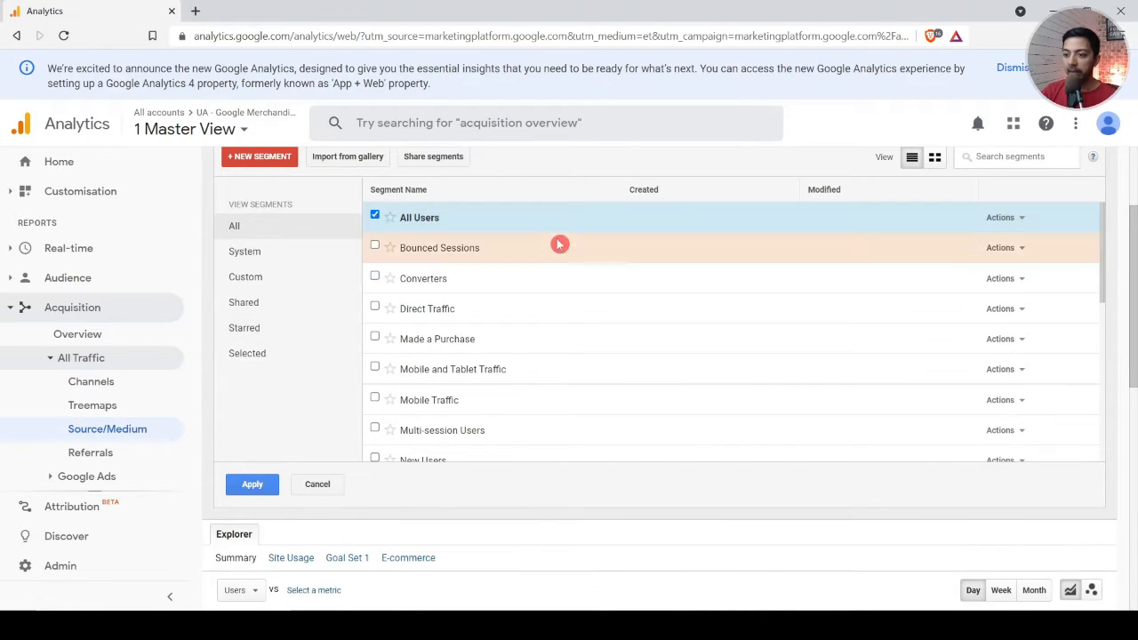
pyautogui.moveTo(560, 241)
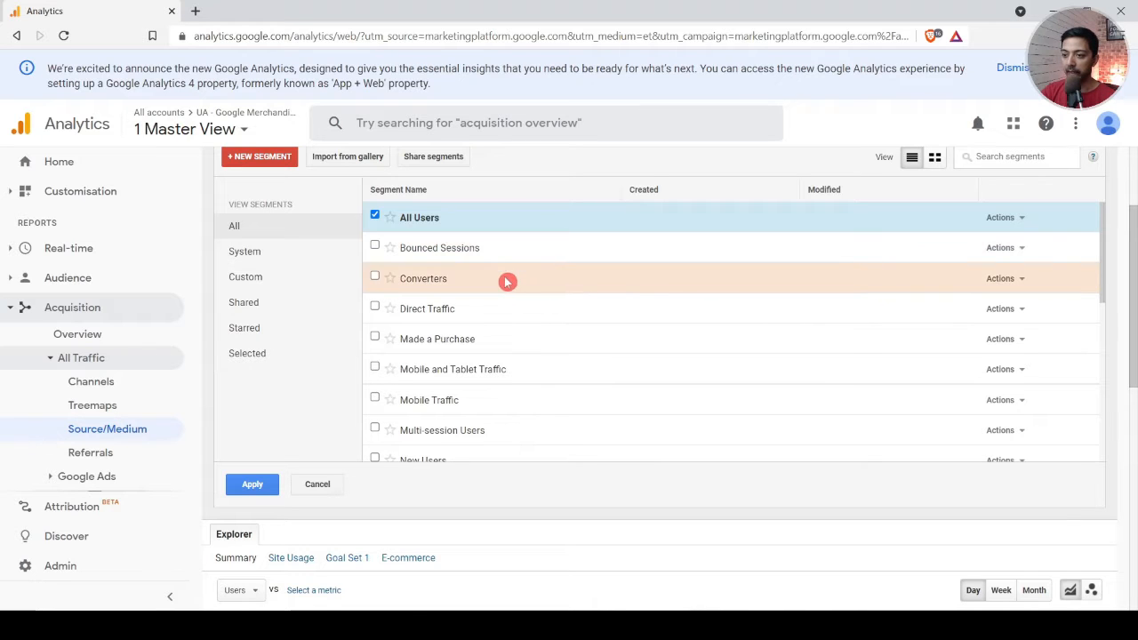
pyautogui.moveTo(508, 346)
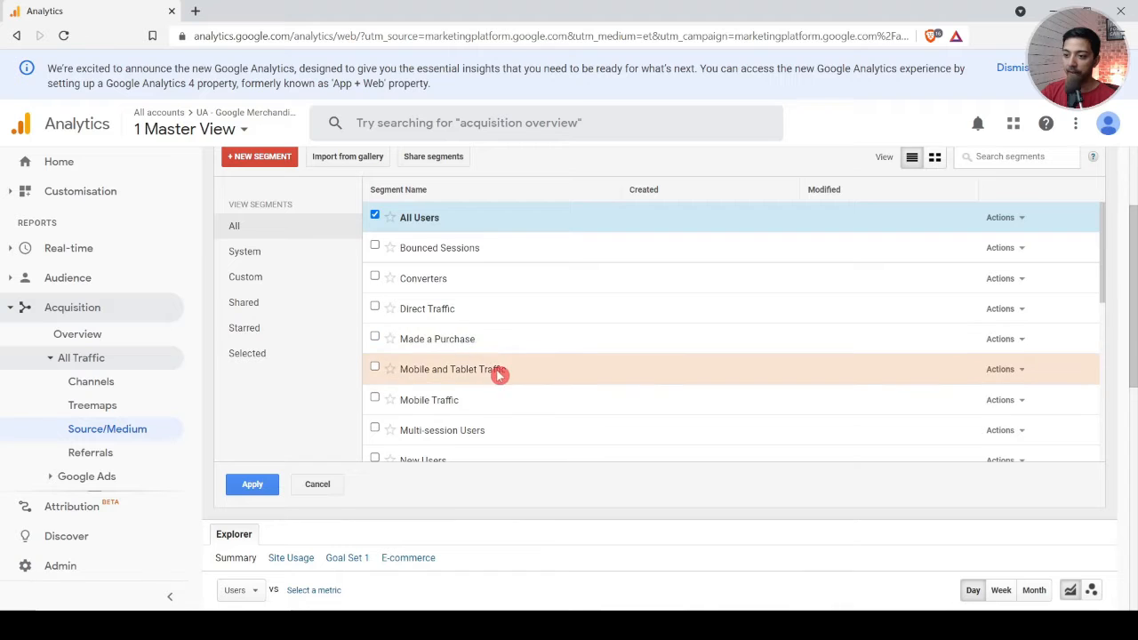
pyautogui.moveTo(507, 373)
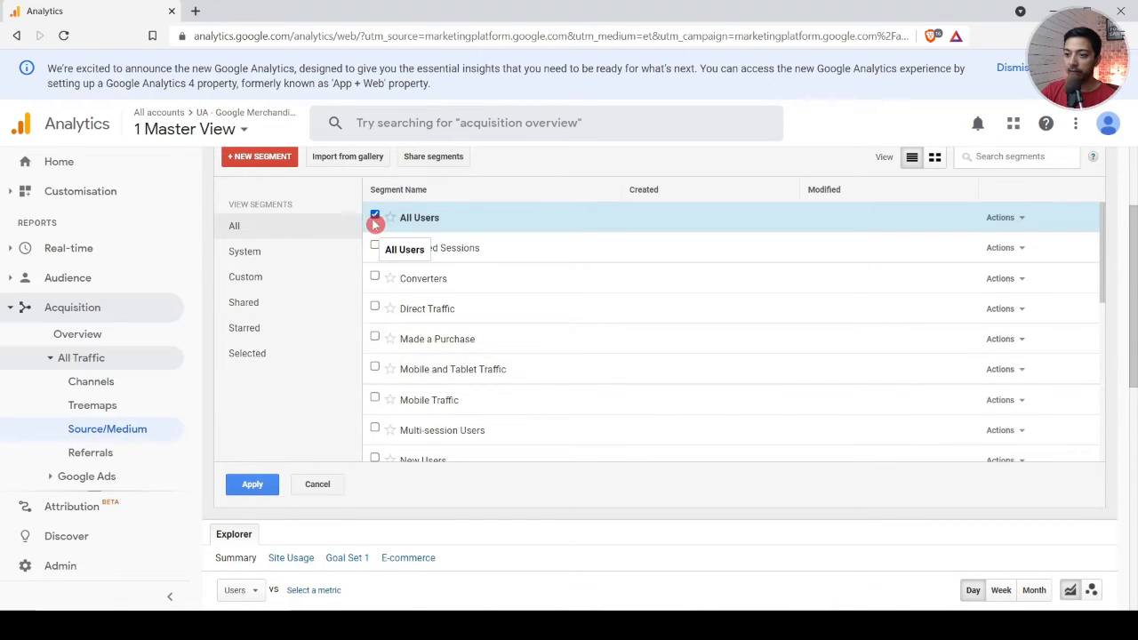
pyautogui.click(375, 280)
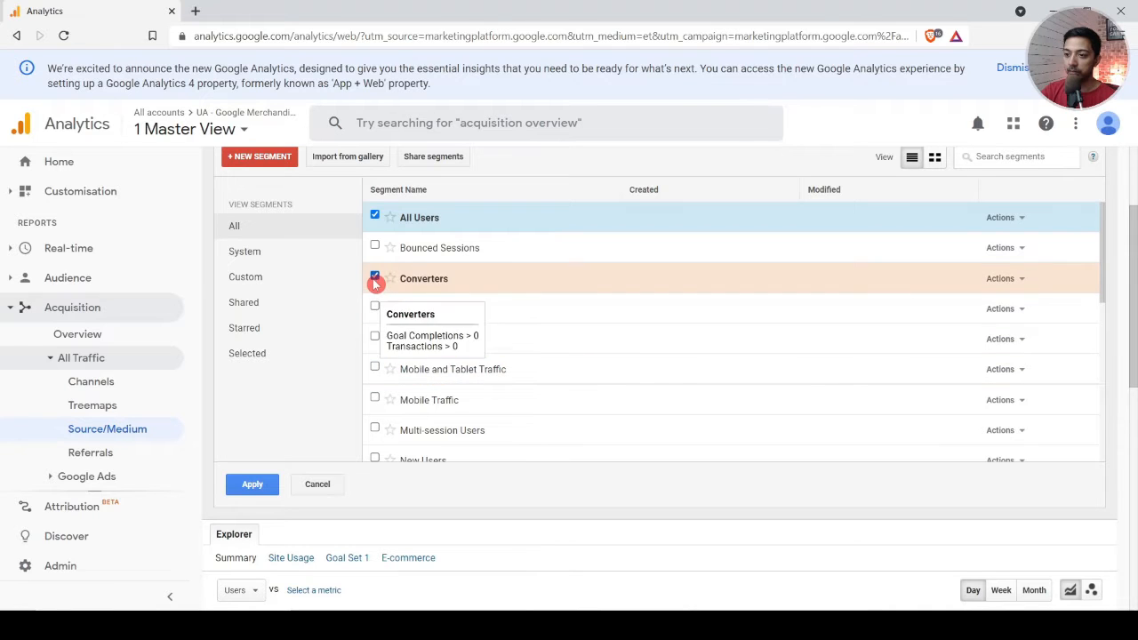
pyautogui.click(374, 399)
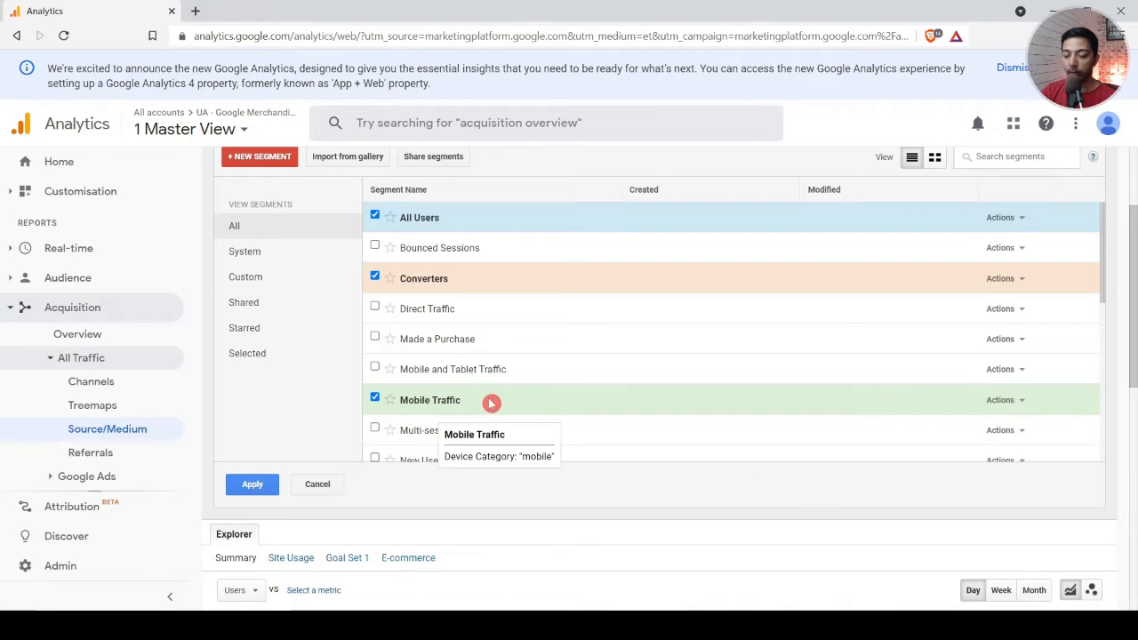
# Step: Add the Referral Traffic segment to the selection and apply the chosen segments to the All Traffic report
pyautogui.scroll(-3, 541, 397)
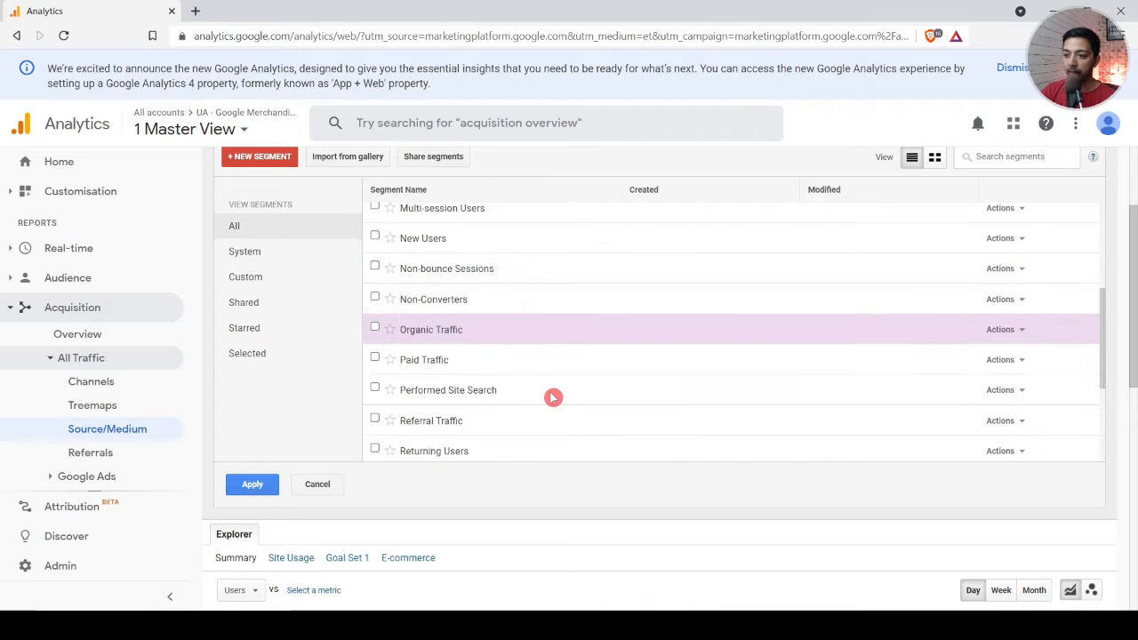
pyautogui.click(474, 424)
pyautogui.scroll(3, 605, 359)
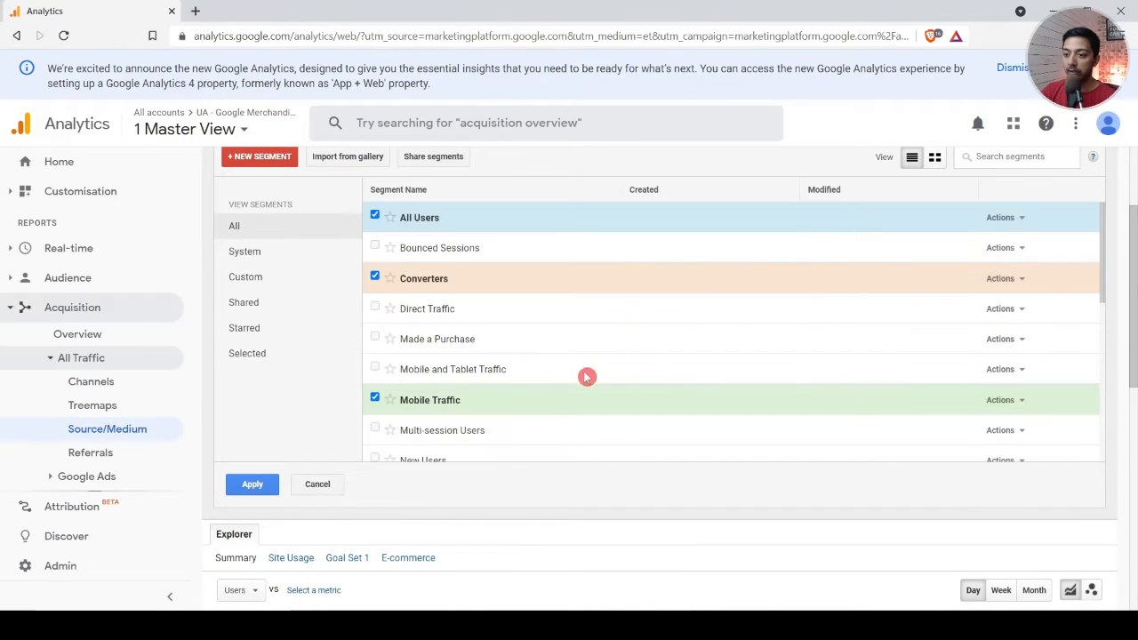
pyautogui.scroll(-4, 569, 408)
pyautogui.scroll(6, 568, 406)
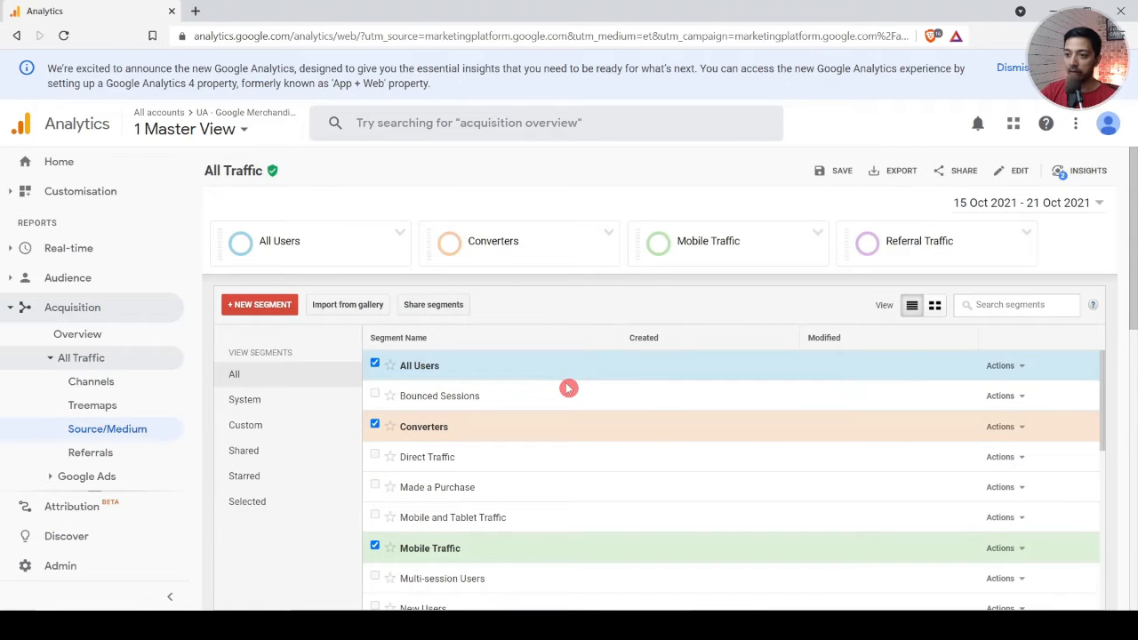
pyautogui.scroll(-3, 565, 383)
pyautogui.scroll(-6, 490, 424)
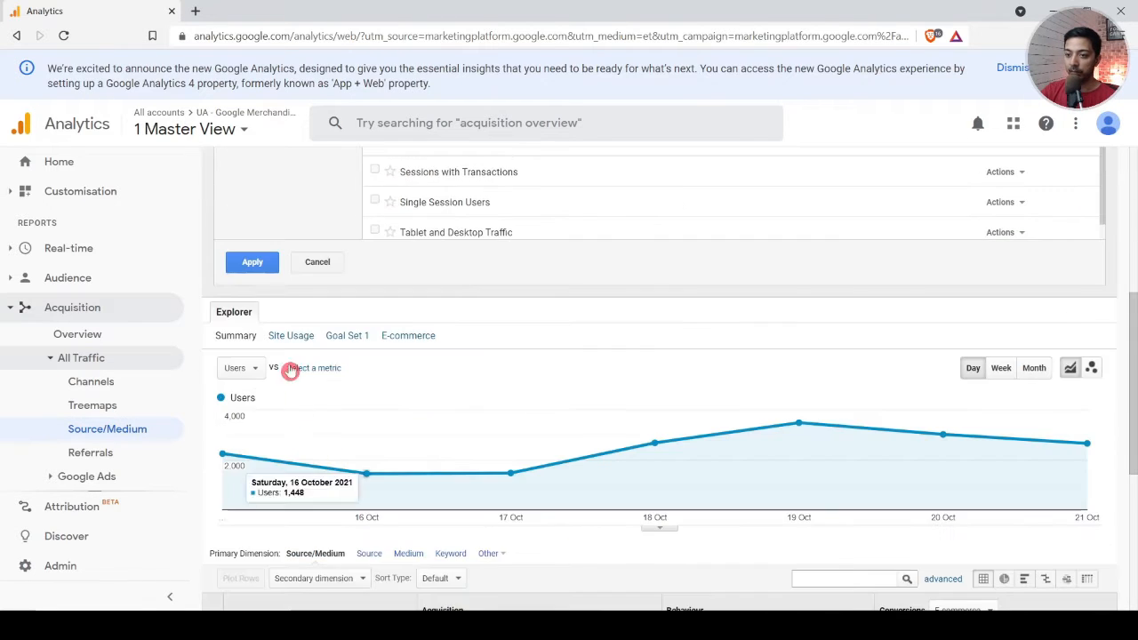
pyautogui.click(256, 264)
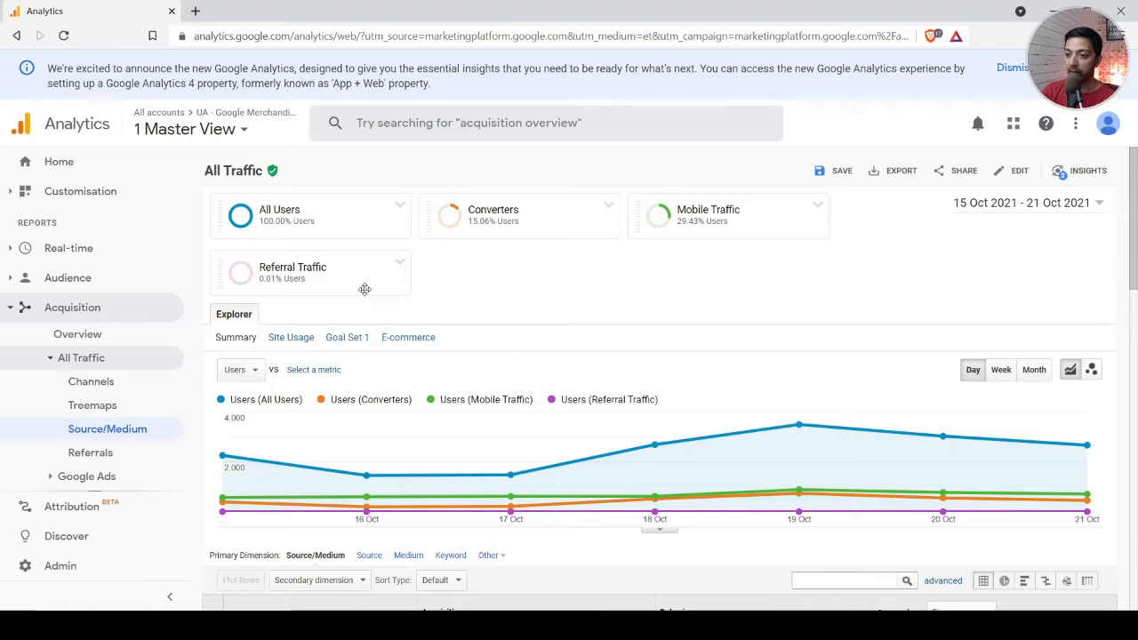
# Step: Compare the All Users, Converters, Mobile Traffic and Referral Traffic segments in the users chart and the Source/Medium table
pyautogui.moveTo(365, 289)
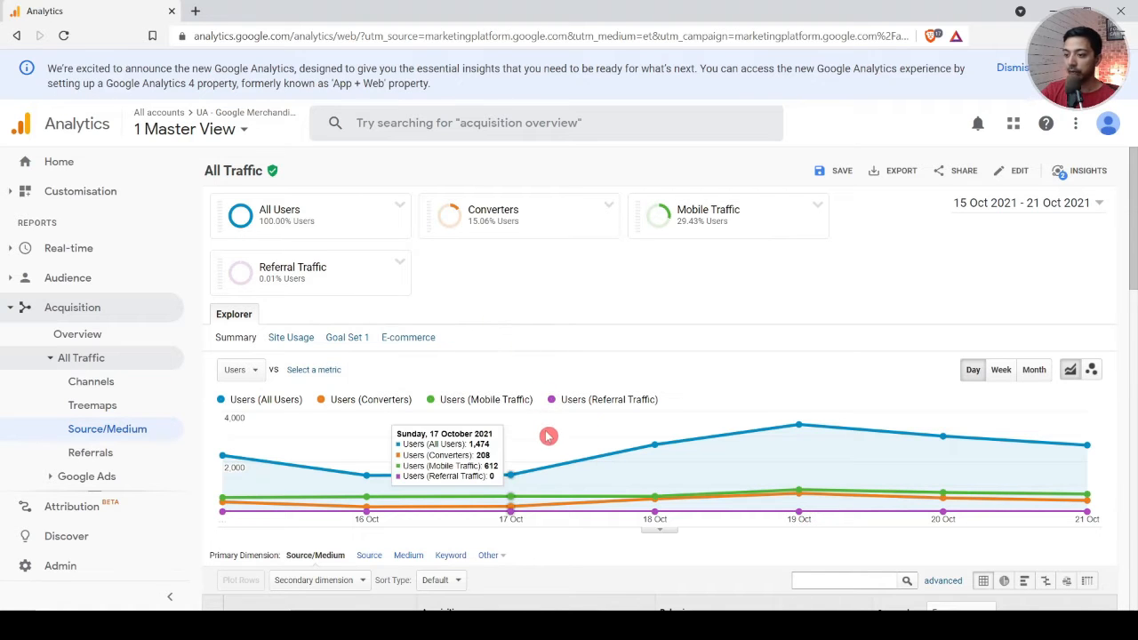
pyautogui.scroll(-2, 379, 494)
pyautogui.scroll(-3, 378, 493)
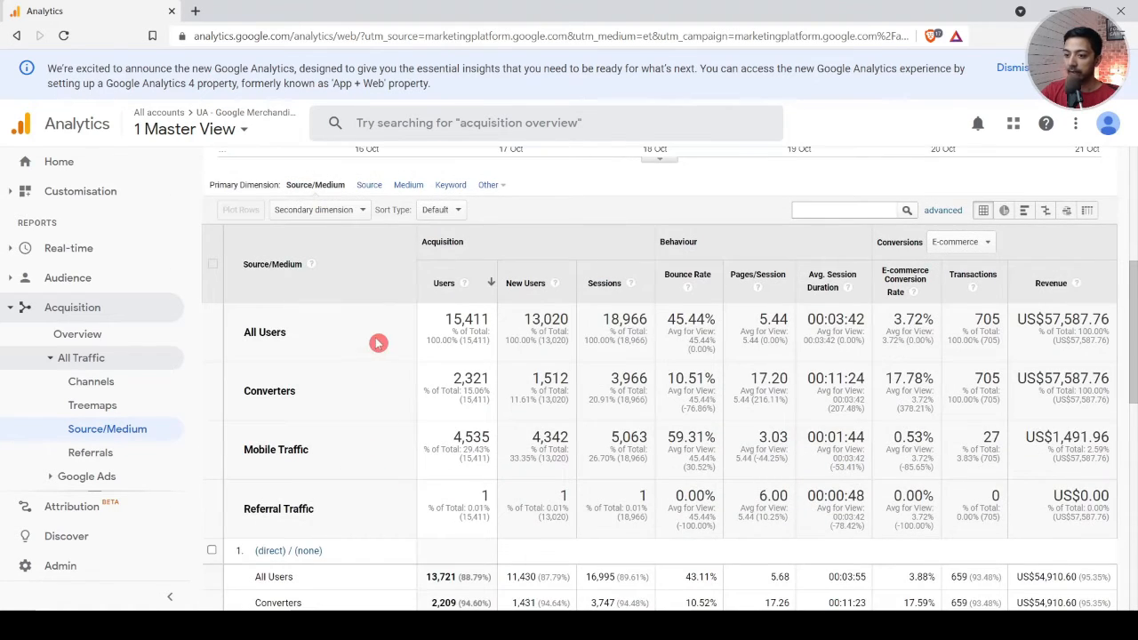
pyautogui.scroll(-1, 342, 433)
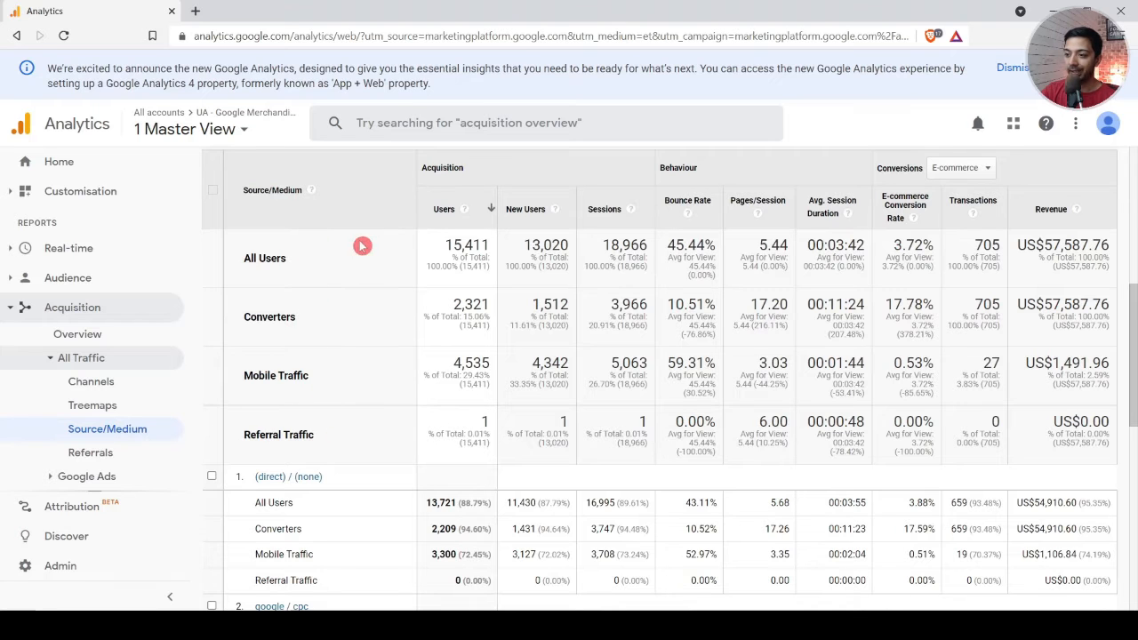
pyautogui.scroll(-4, 479, 427)
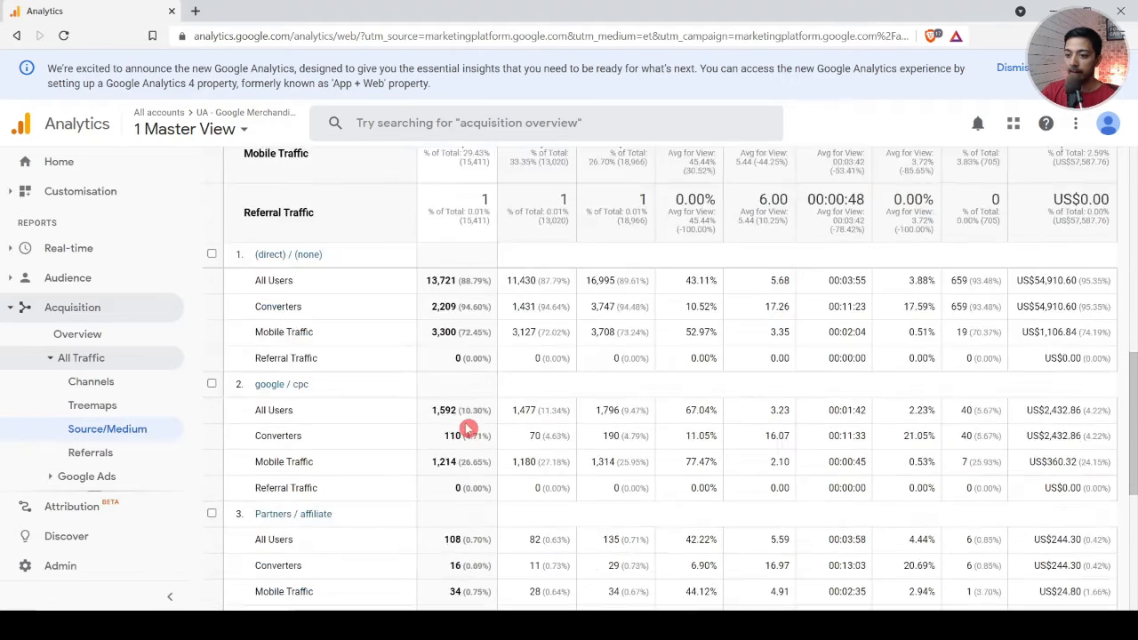
pyautogui.scroll(10, 422, 409)
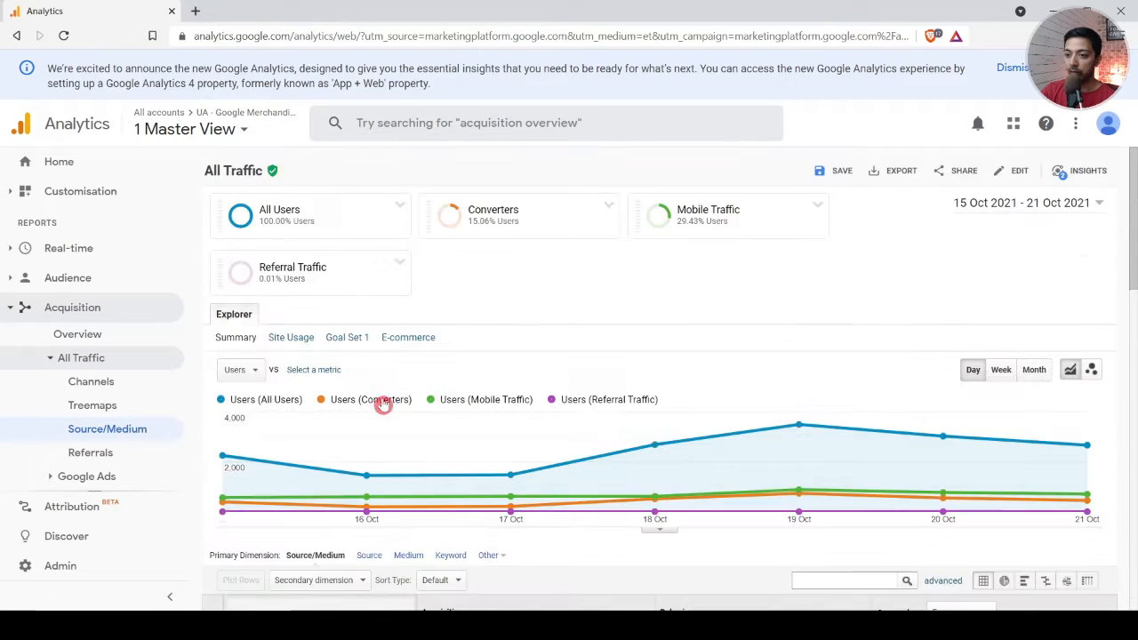
# Step: Remove the All Users segment from the report and compare the remaining segments in the Source/Medium table
pyautogui.click(400, 206)
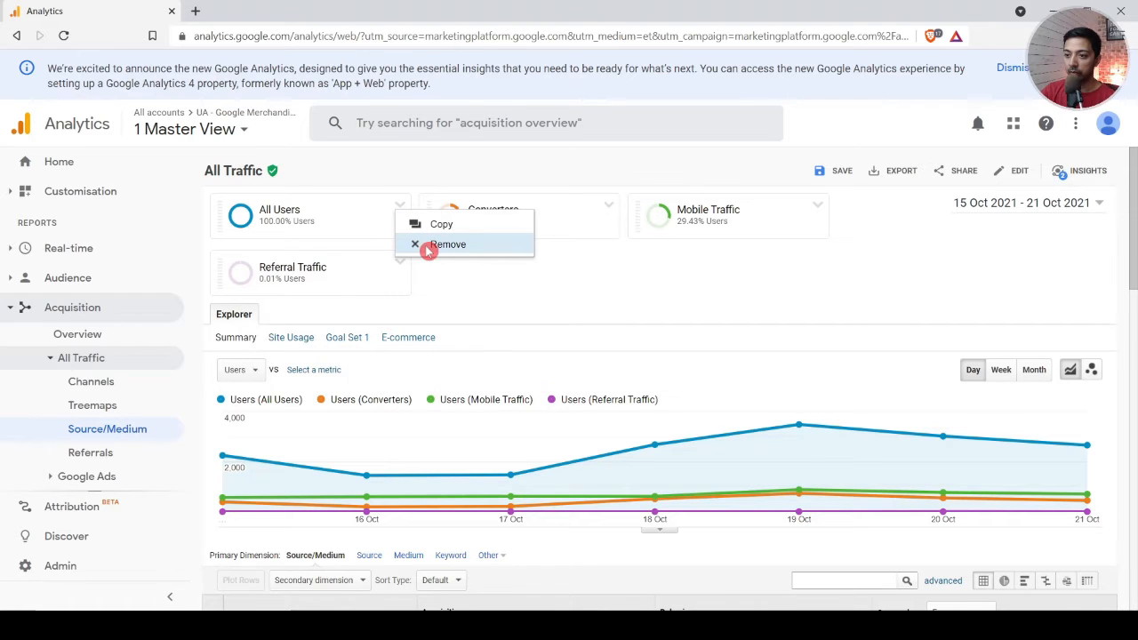
pyautogui.click(429, 246)
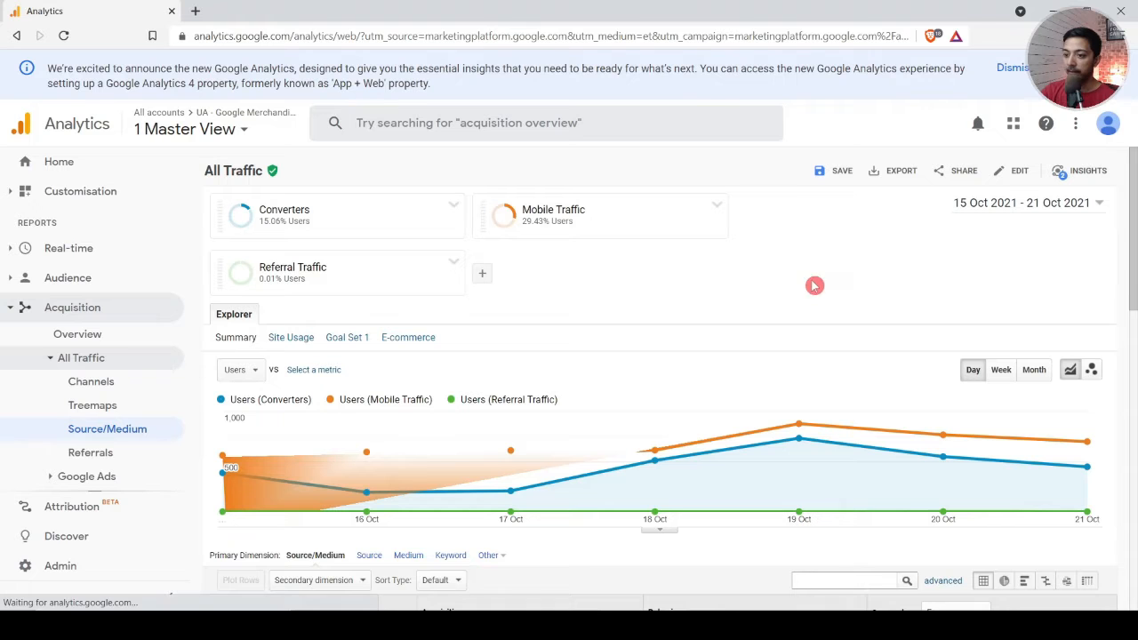
pyautogui.scroll(-1, 623, 471)
pyautogui.scroll(-5, 725, 477)
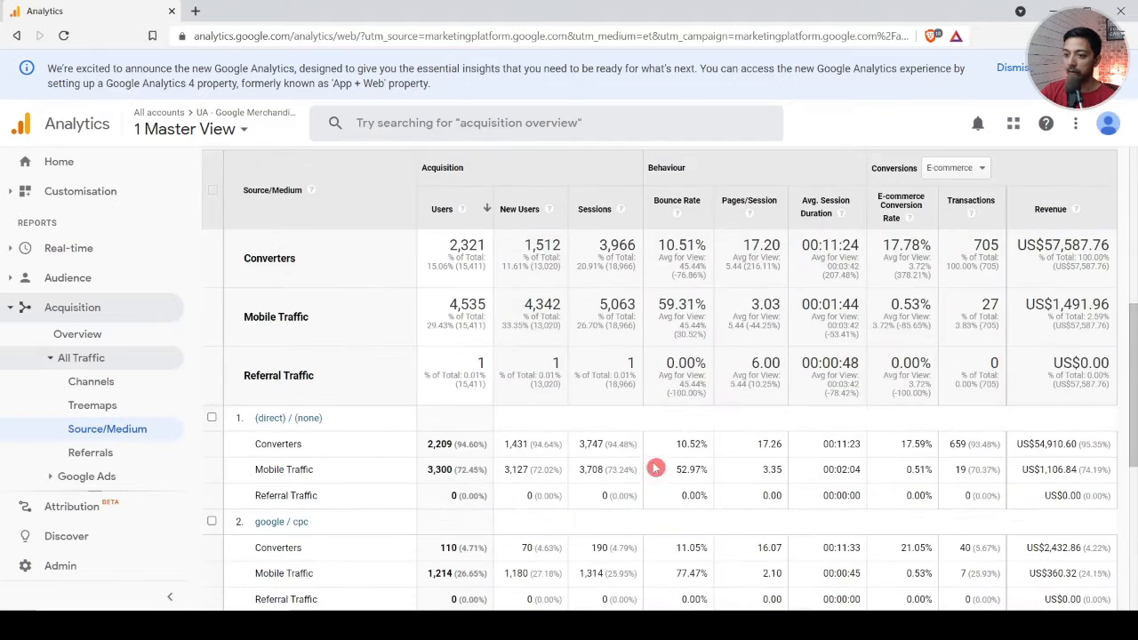
pyautogui.scroll(6, 689, 445)
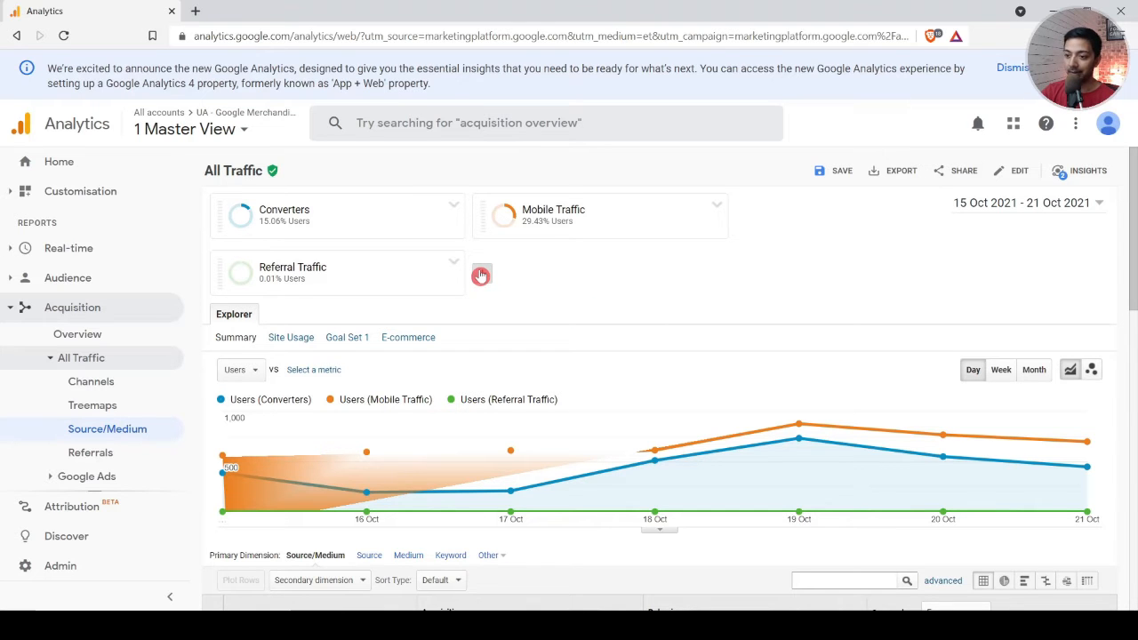
pyautogui.scroll(-6, 477, 374)
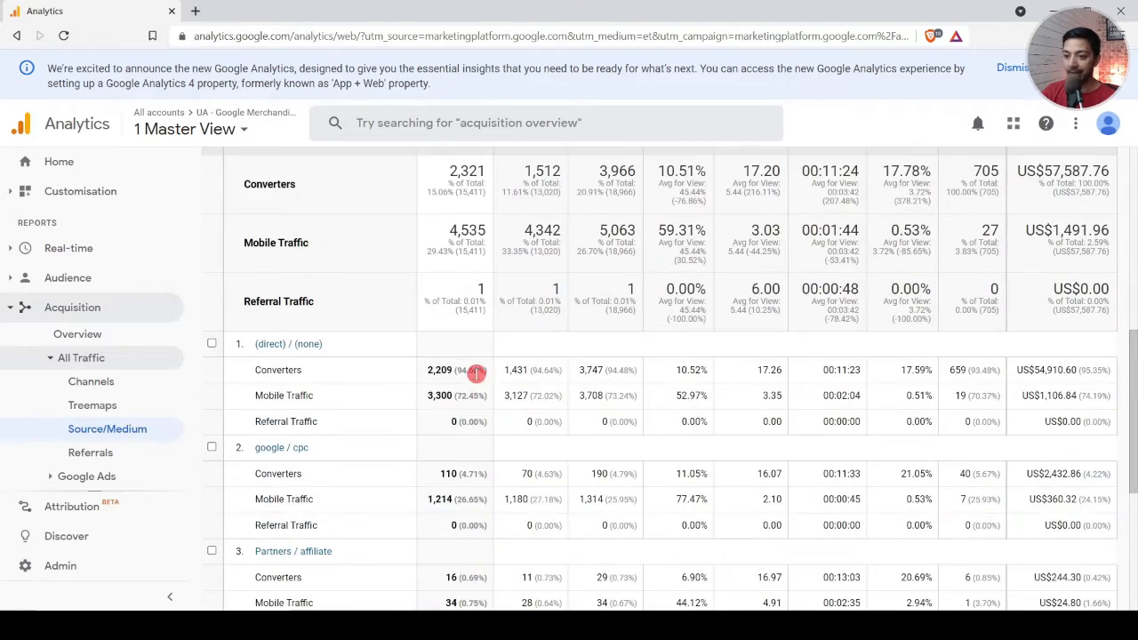
# Step: Switch to the Audience Overview report and remove all of its selected segments
pyautogui.scroll(6, 477, 385)
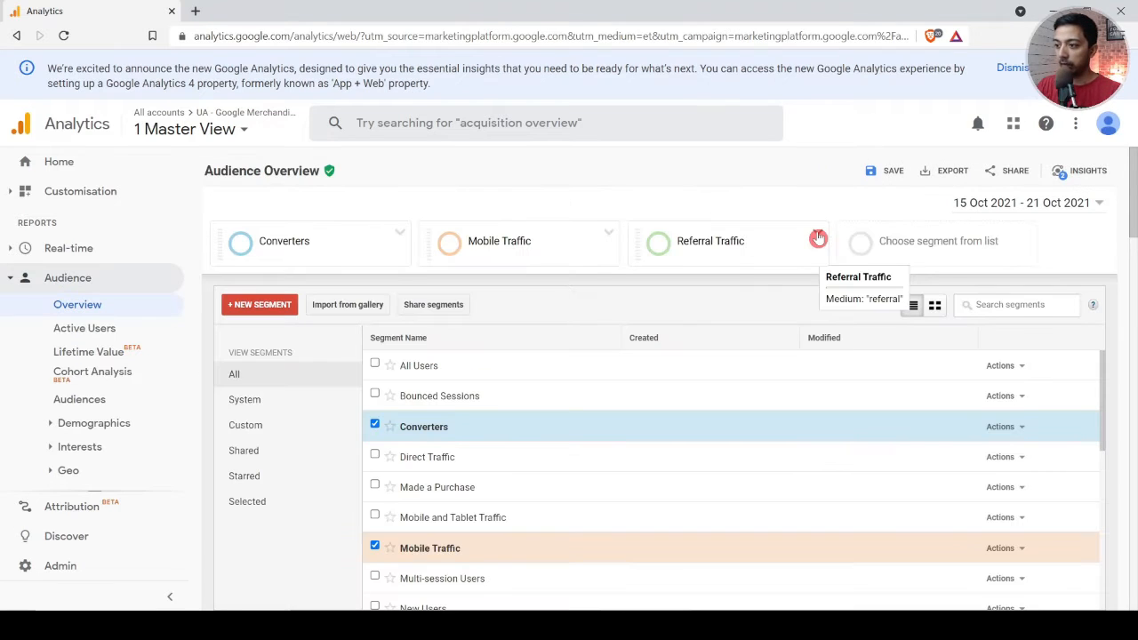
pyautogui.click(818, 234)
pyautogui.click(863, 272)
pyautogui.click(715, 240)
pyautogui.click(722, 274)
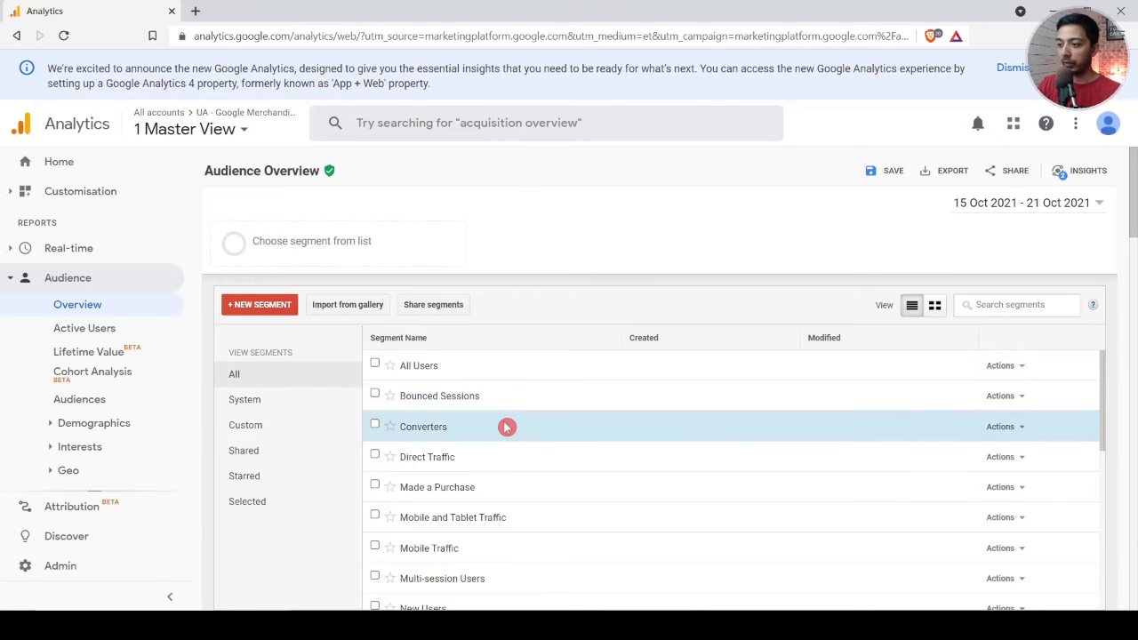
pyautogui.scroll(-3, 506, 426)
pyautogui.scroll(3, 411, 370)
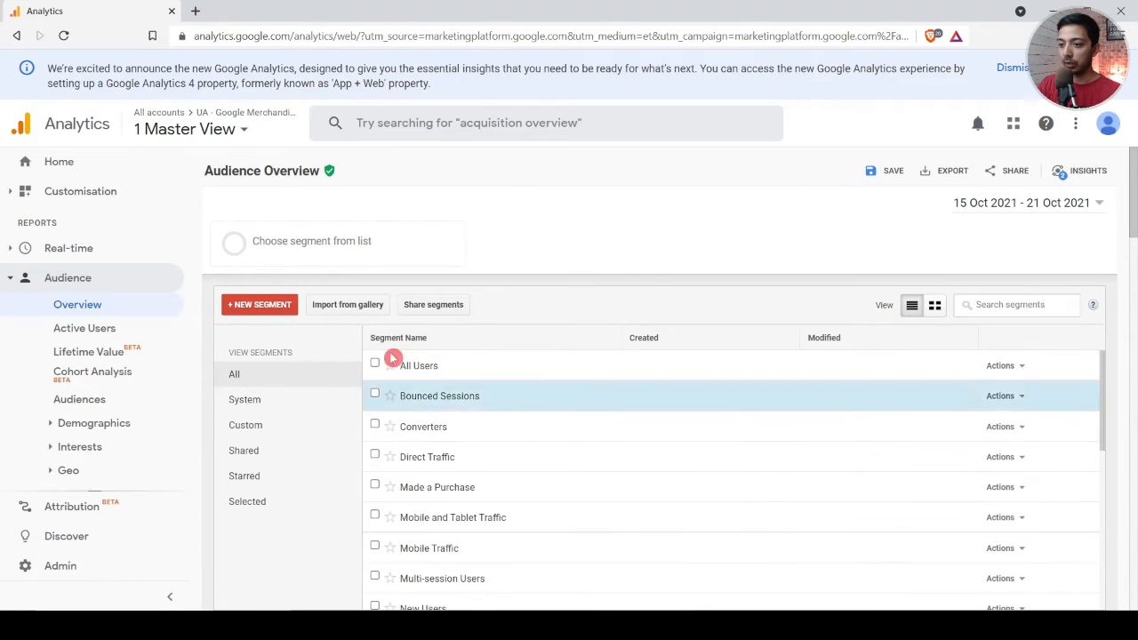
# Step: Browse the segment solutions available for import from the gallery, and close the gallery without importing any
pyautogui.click(326, 306)
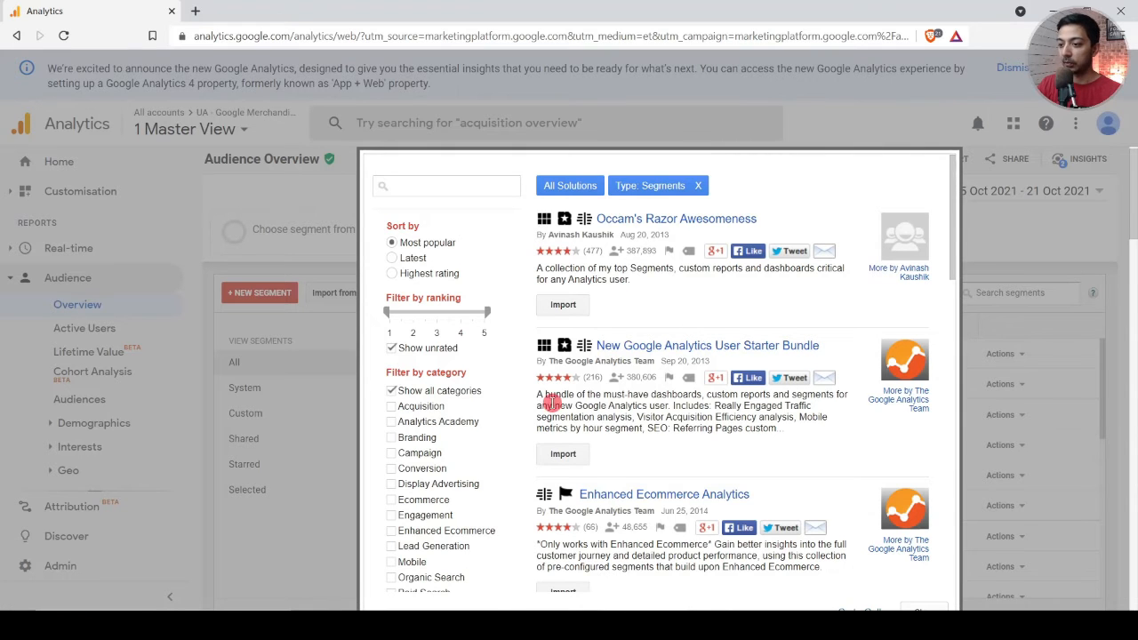
pyautogui.scroll(-3, 483, 450)
pyautogui.scroll(-2, 713, 458)
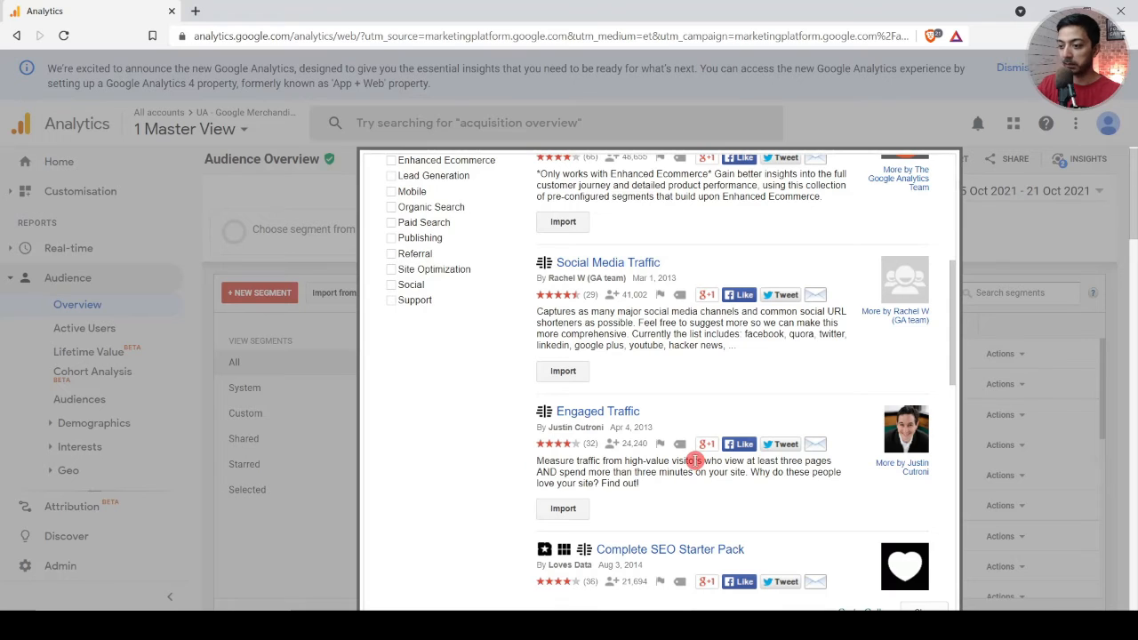
pyautogui.scroll(5, 693, 459)
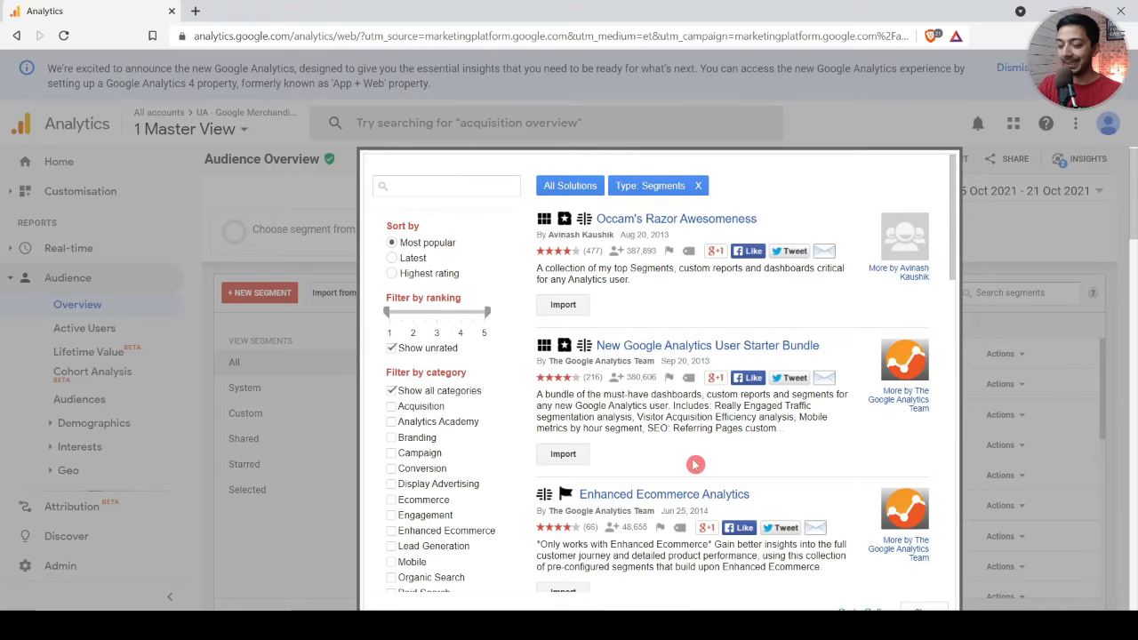
pyautogui.press('Escape')
# Step: Look through the predefined segments in the list, including Converters, Mobile Traffic and Referral Traffic
pyautogui.click(375, 426)
pyautogui.click(374, 548)
pyautogui.scroll(-3, 542, 500)
pyautogui.click(375, 567)
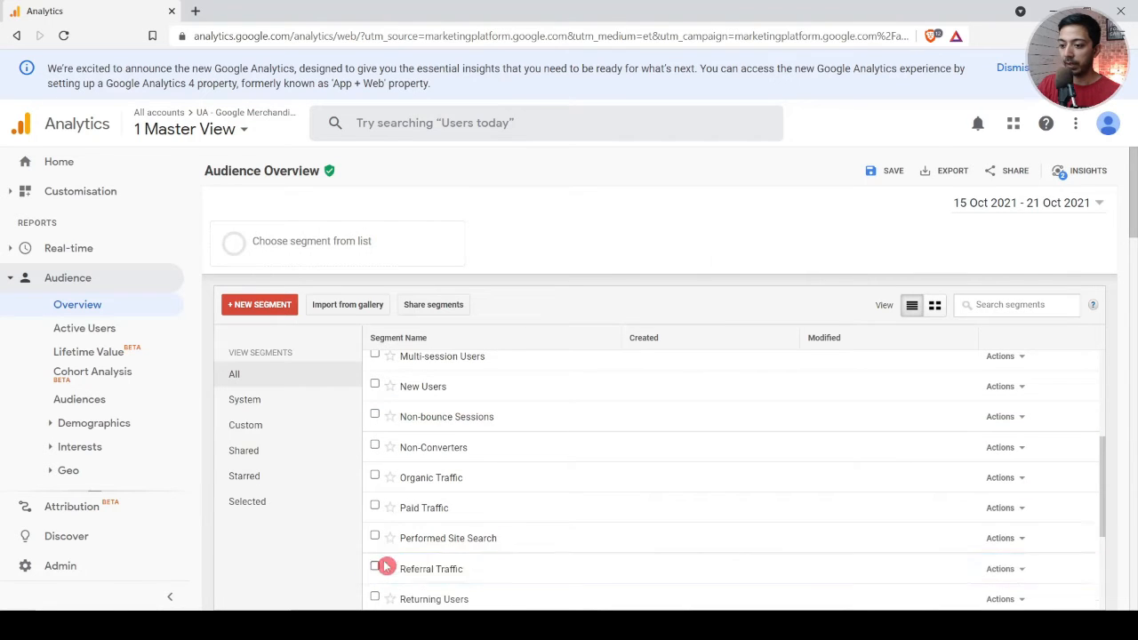
pyautogui.scroll(-3, 480, 516)
pyautogui.scroll(6, 453, 502)
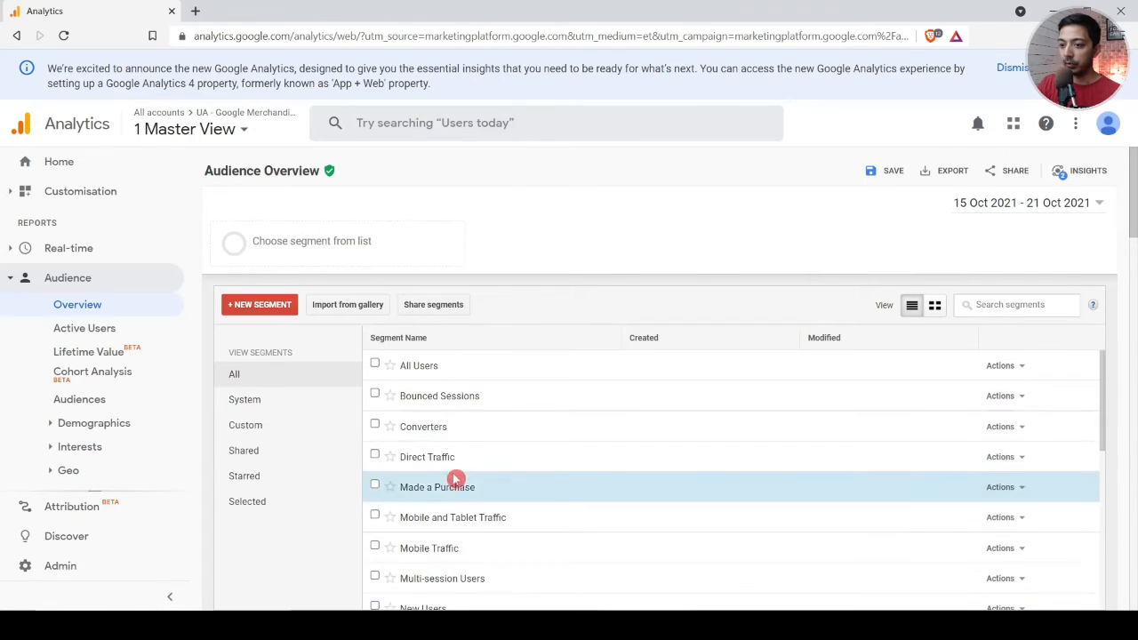
# Step: Start a new segment and restrict its demographics to ages 25-34, 35-44 and 45-54 and to the Female gender
pyautogui.click(258, 307)
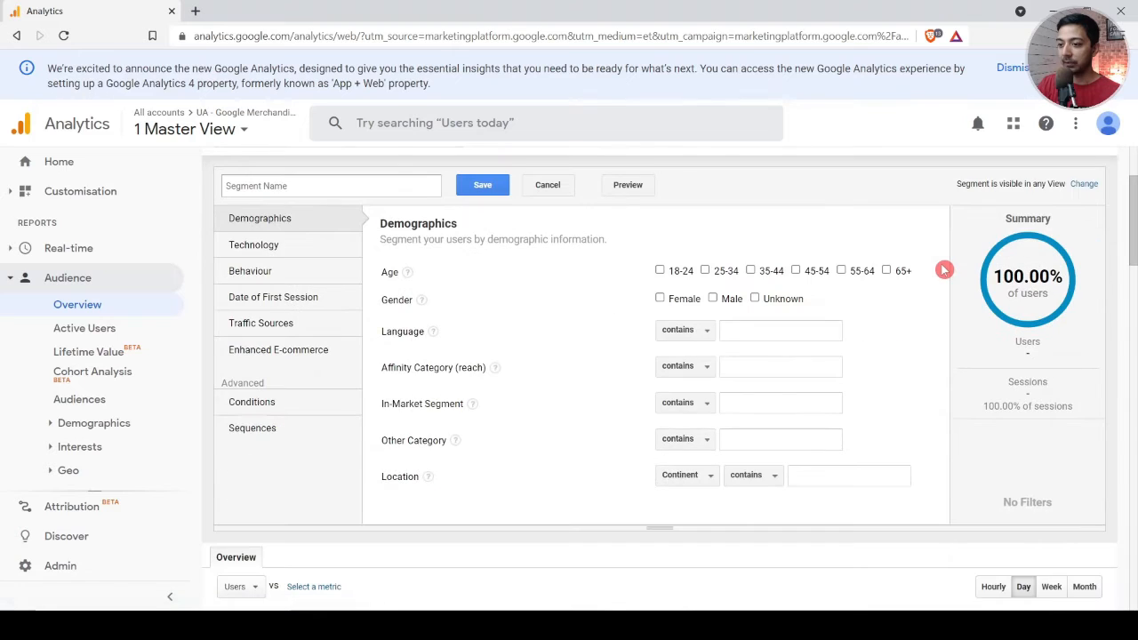
pyautogui.scroll(2, 404, 349)
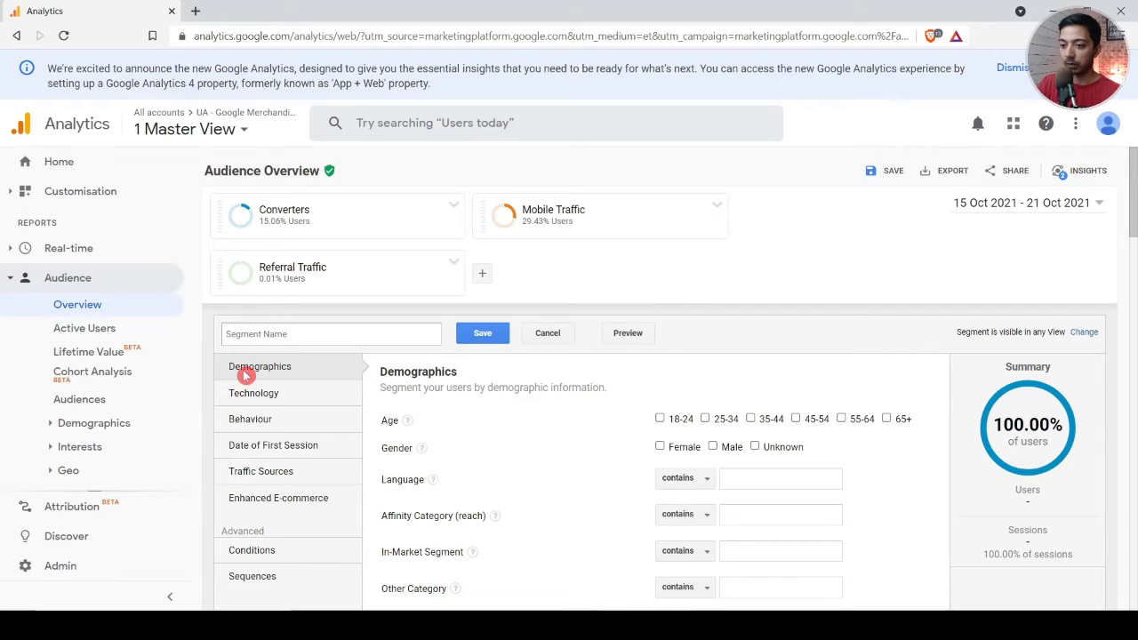
pyautogui.scroll(-1, 485, 389)
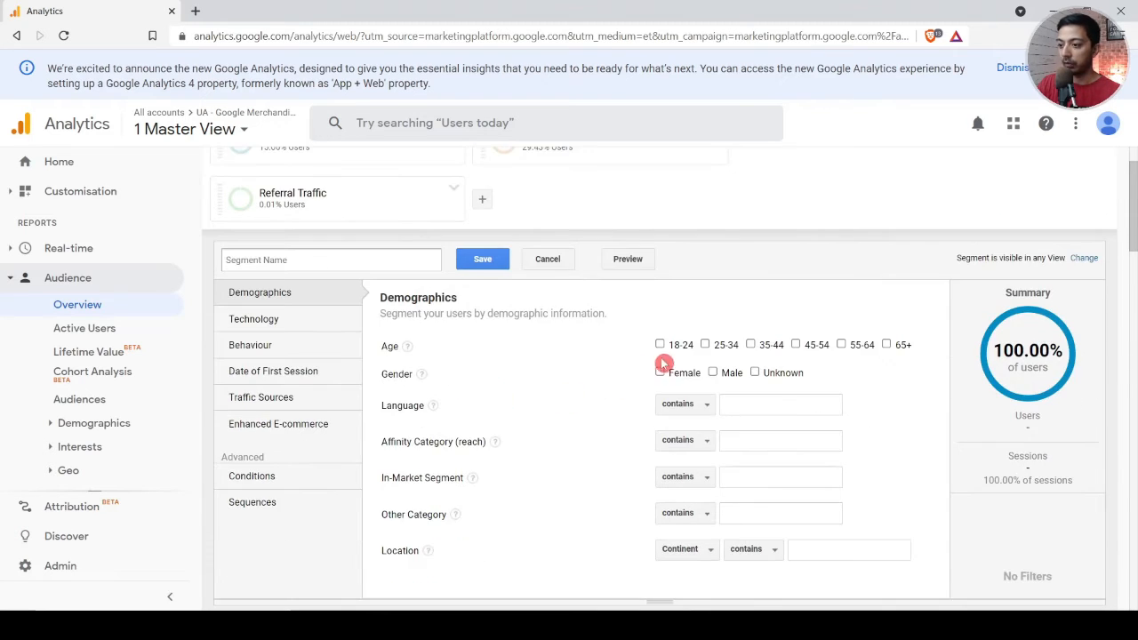
pyautogui.click(705, 345)
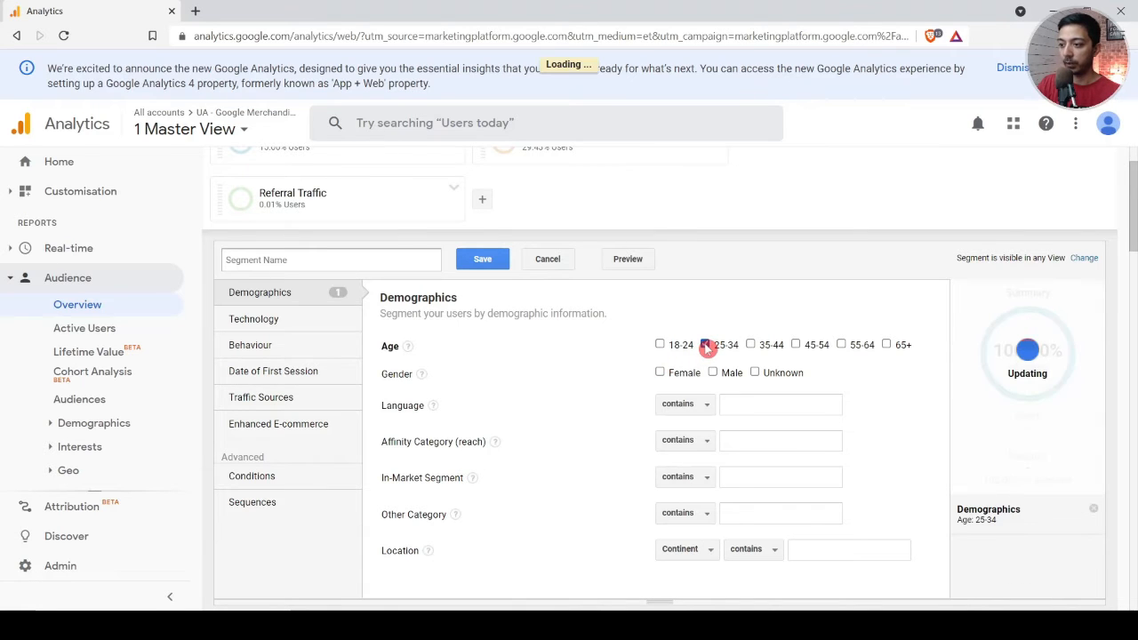
pyautogui.click(750, 345)
pyautogui.click(796, 345)
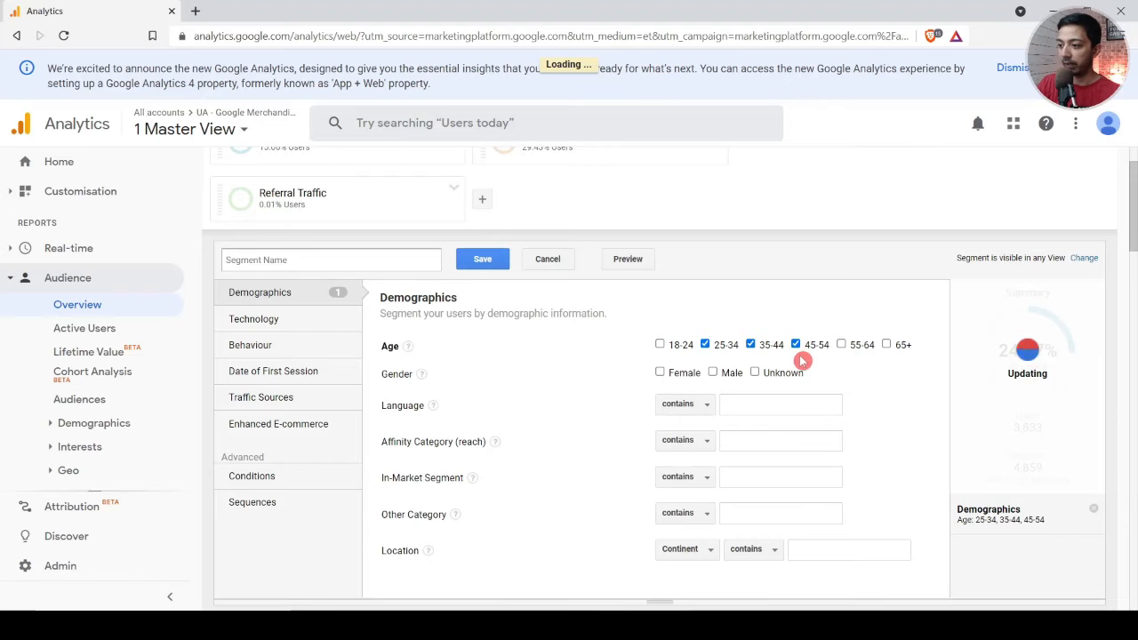
pyautogui.click(699, 376)
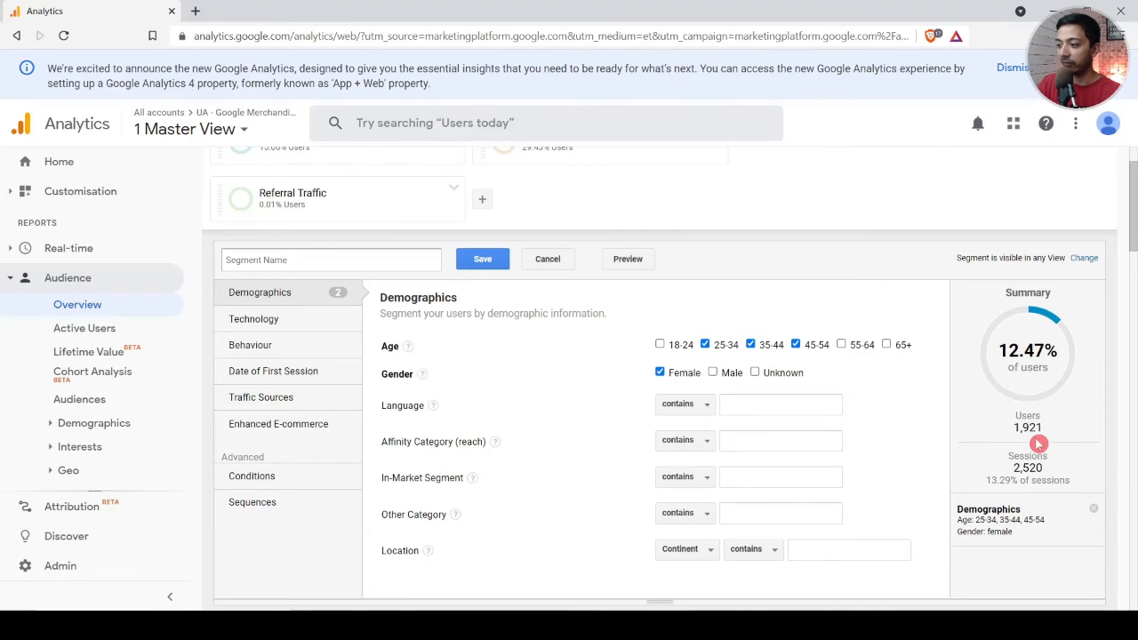
# Step: Look through the Behaviour, Date of First Session, Traffic Sources and Technology criteria, including the match options for Operating System
pyautogui.click(265, 344)
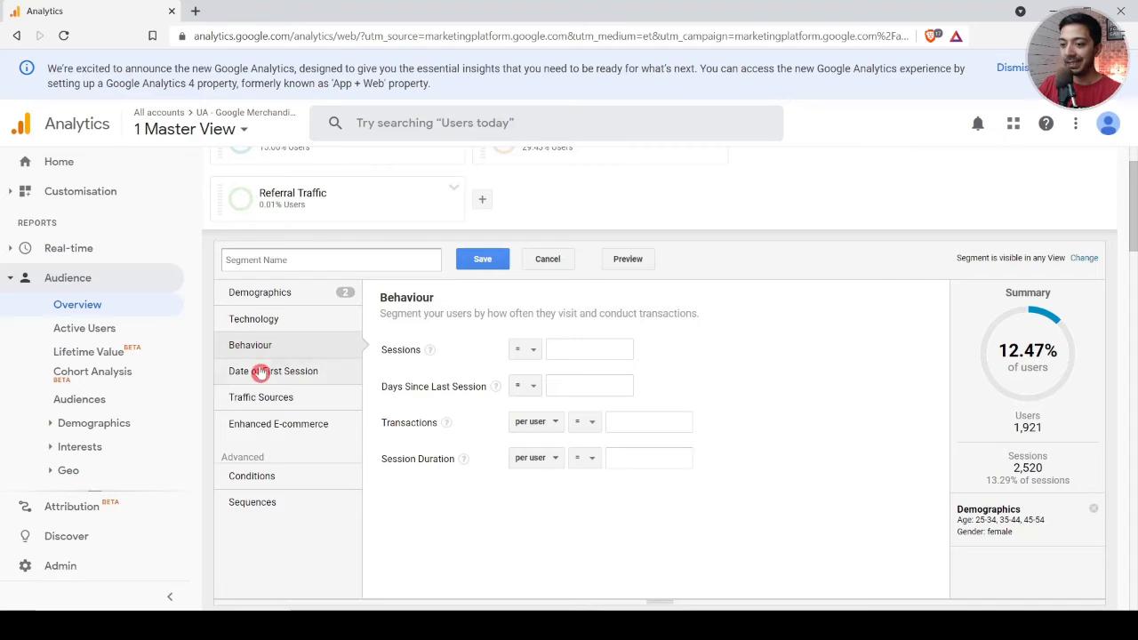
pyautogui.click(261, 373)
pyautogui.click(265, 402)
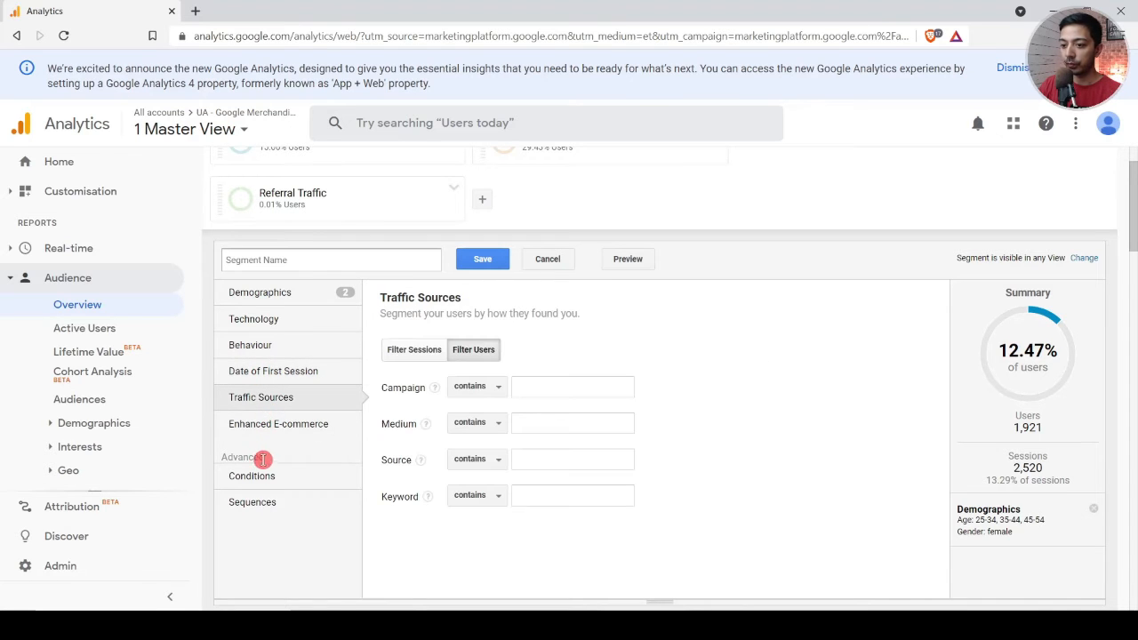
pyautogui.click(270, 321)
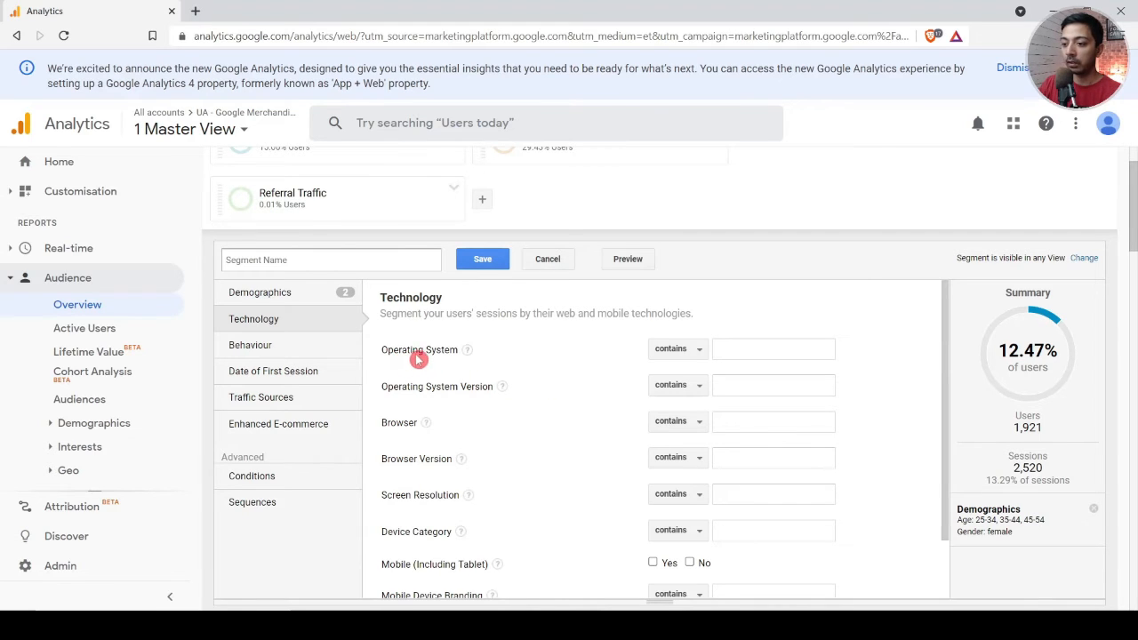
pyautogui.click(695, 354)
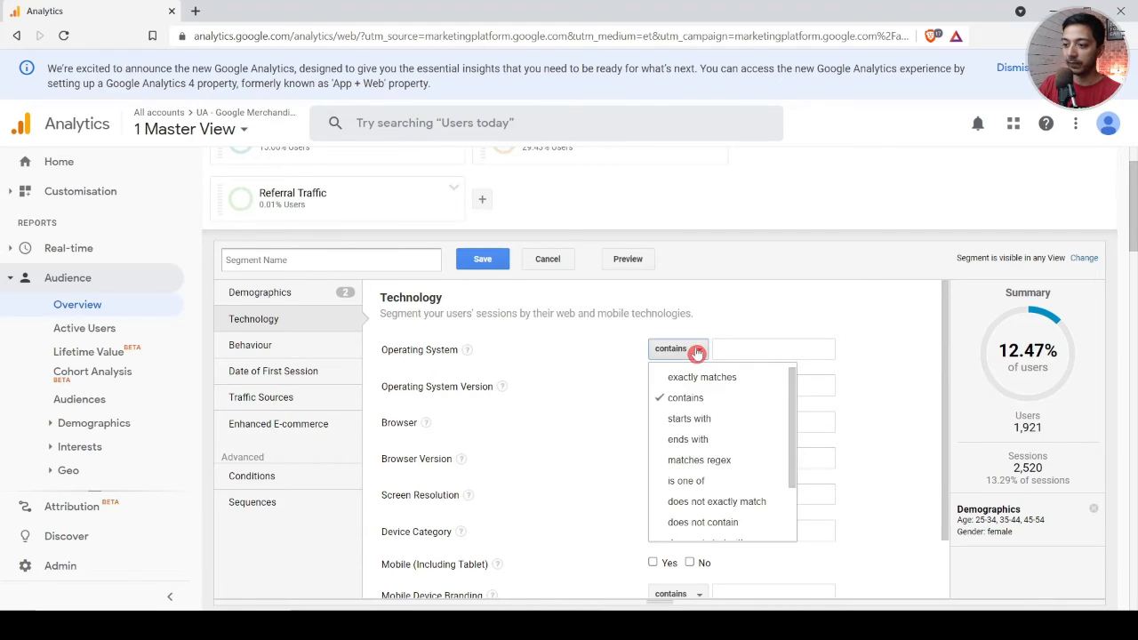
pyautogui.click(418, 366)
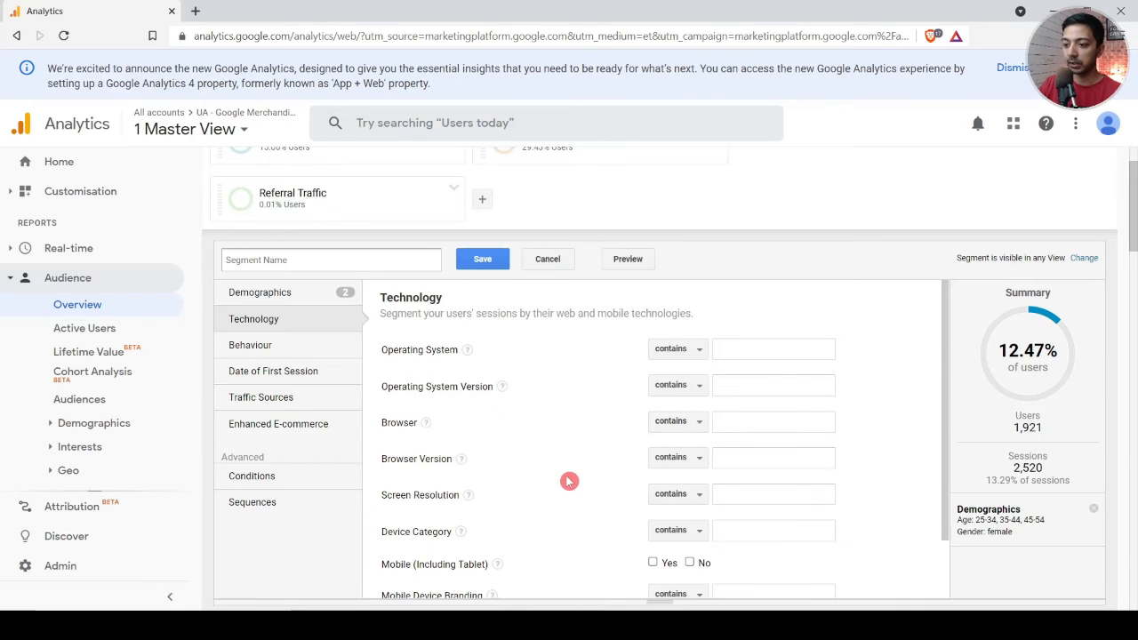
pyautogui.scroll(-2, 569, 480)
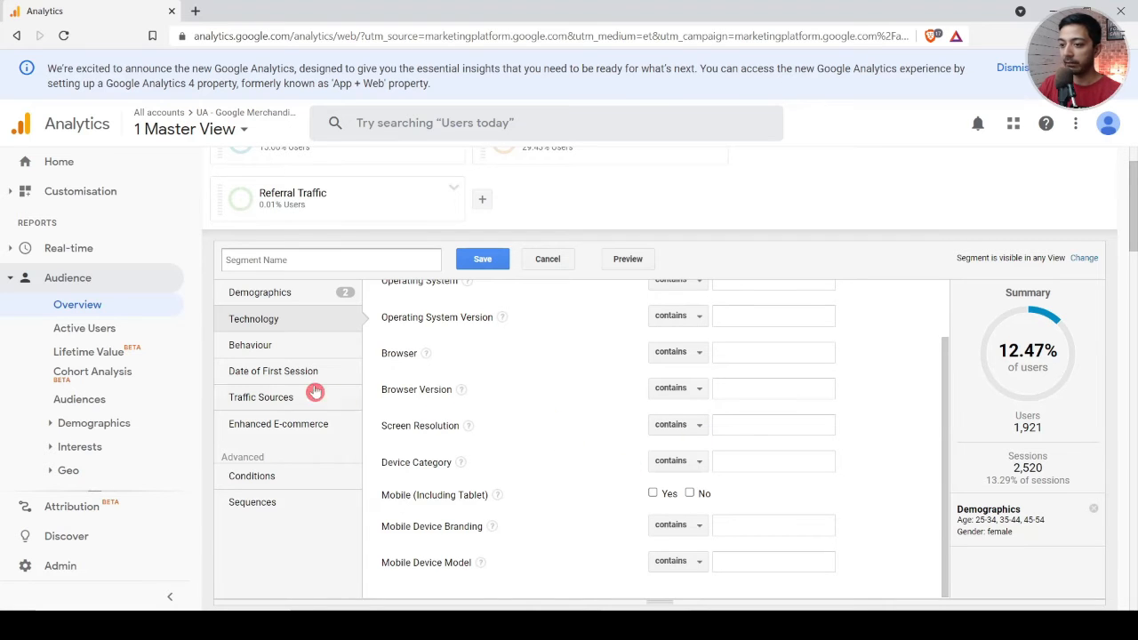
pyautogui.scroll(1, 280, 383)
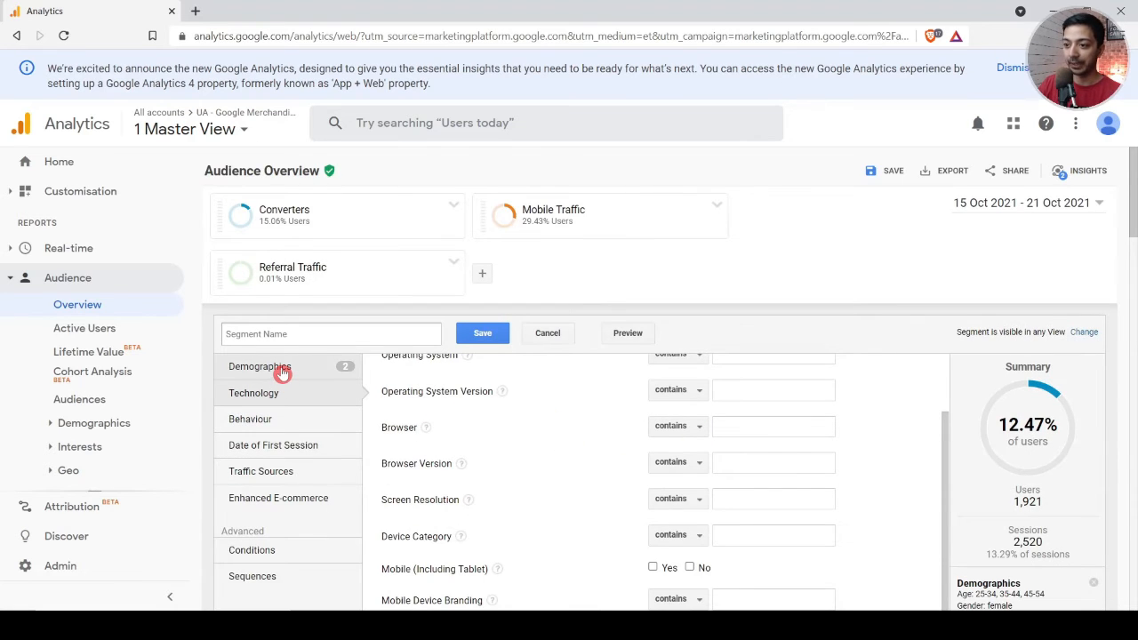
pyautogui.scroll(2, 491, 501)
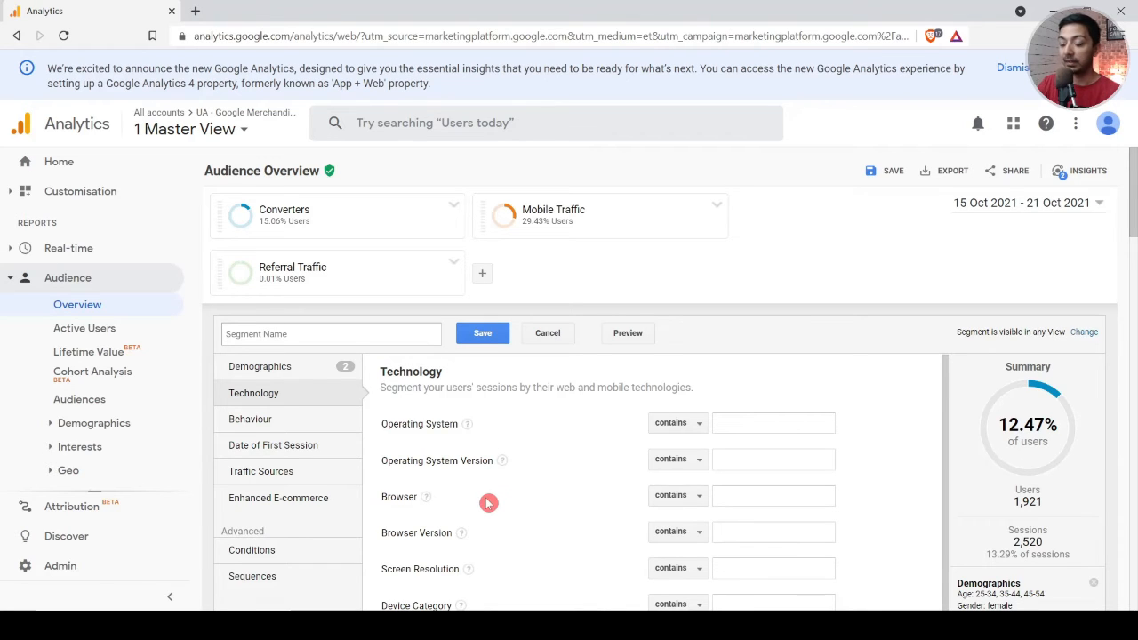
# Step: Try a traffic source filter with Medium containing cpc in the new segment, and clear that filter
pyautogui.click(284, 485)
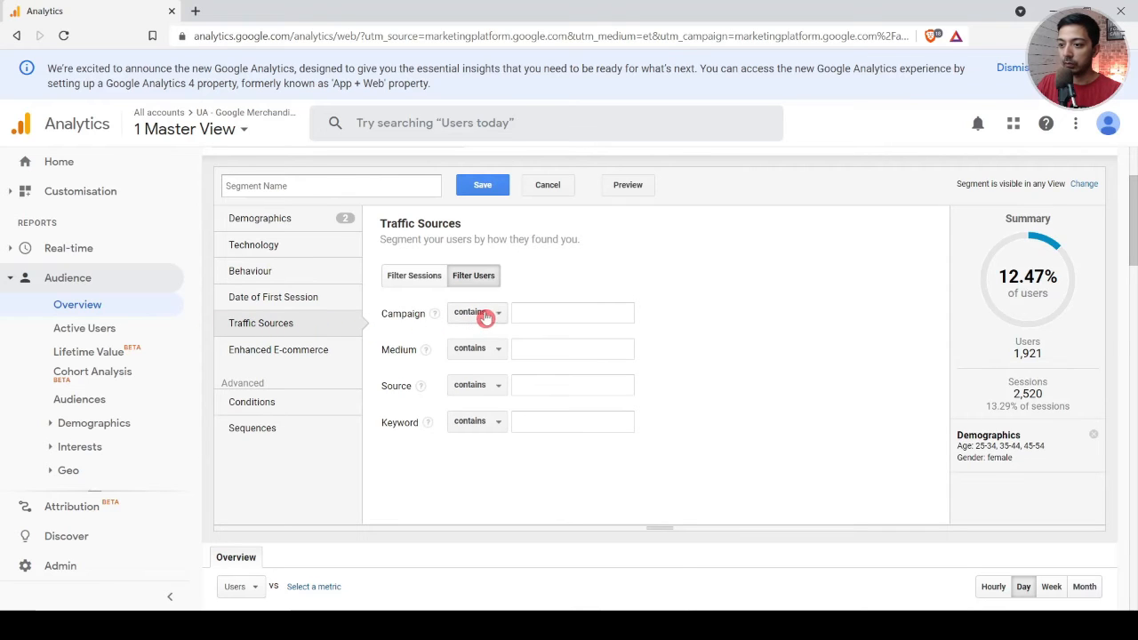
pyautogui.click(482, 351)
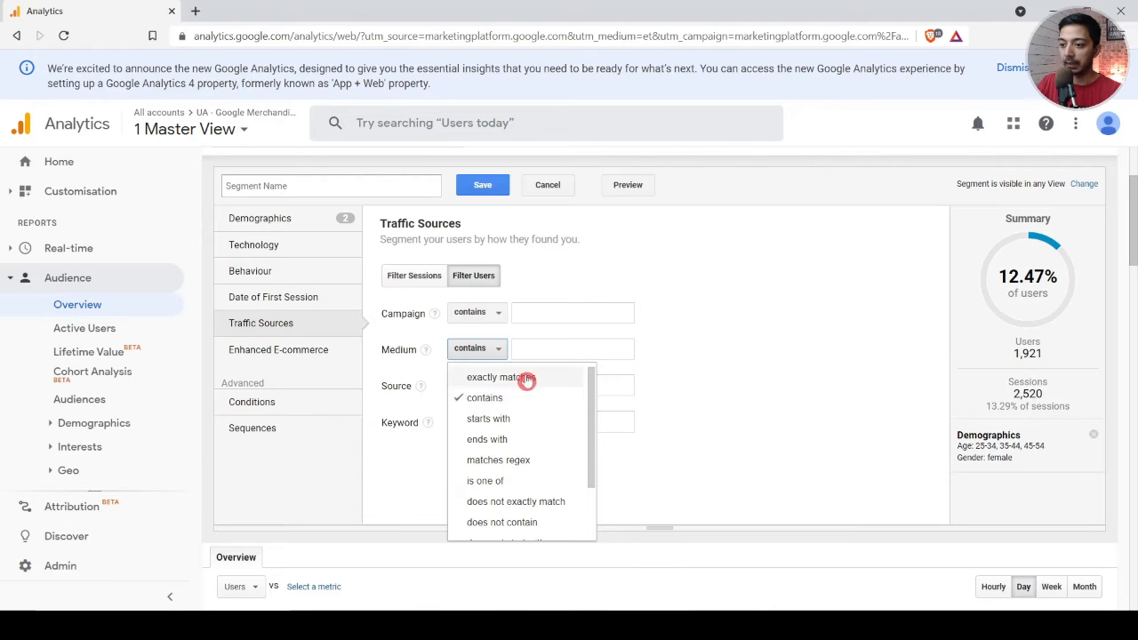
pyautogui.click(536, 351)
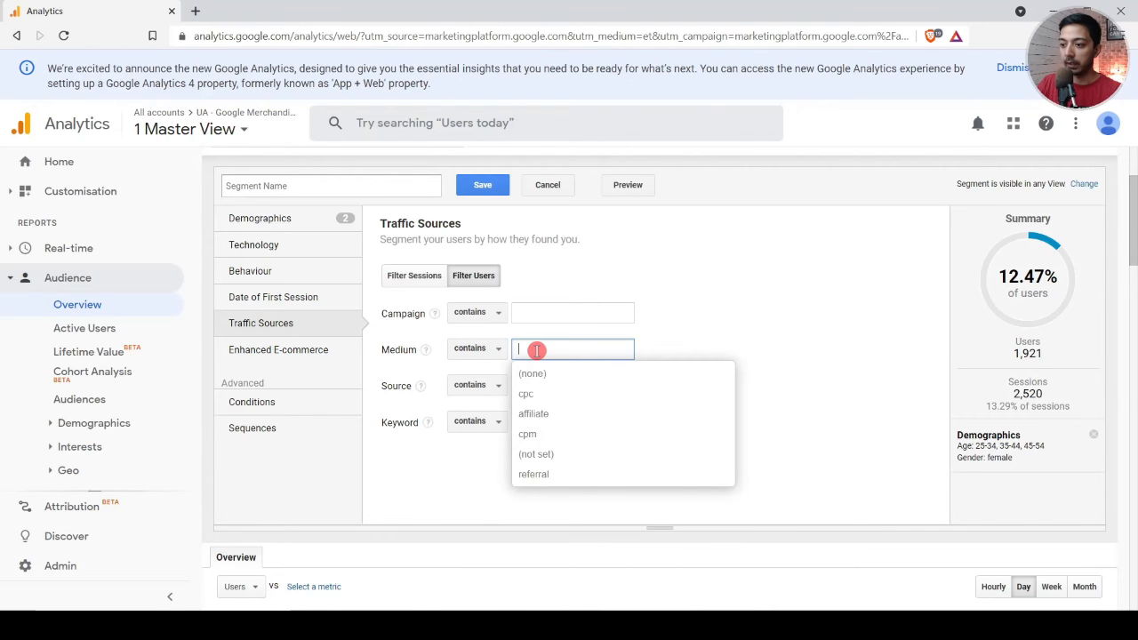
pyautogui.click(559, 394)
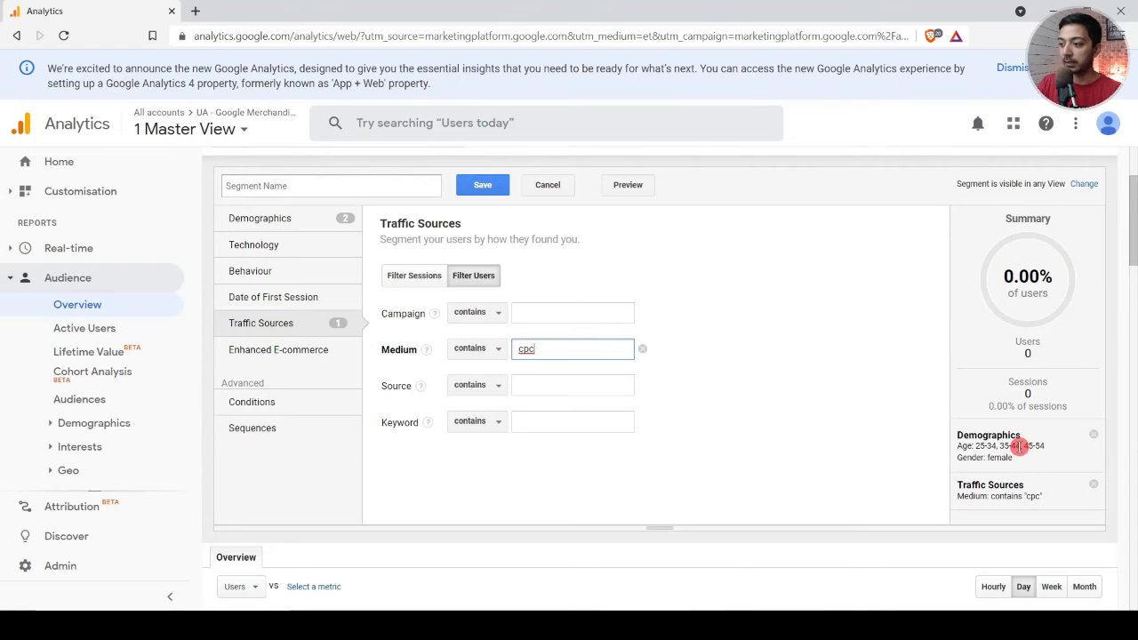
pyautogui.click(642, 349)
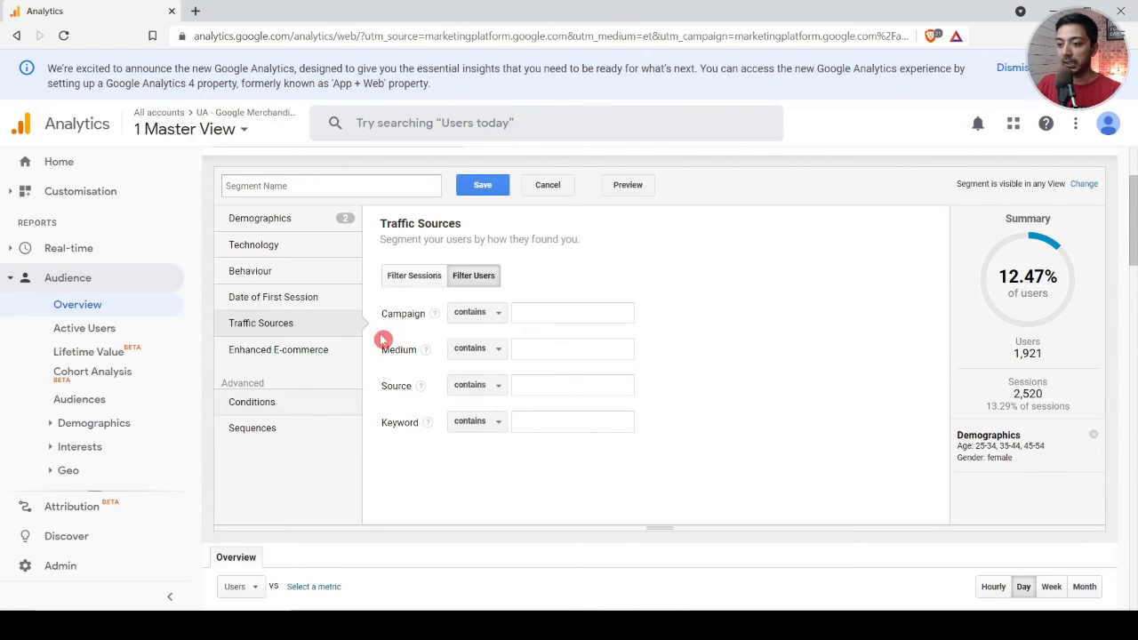
# Step: Name the new segment "Test view" and save it
pyautogui.click(485, 186)
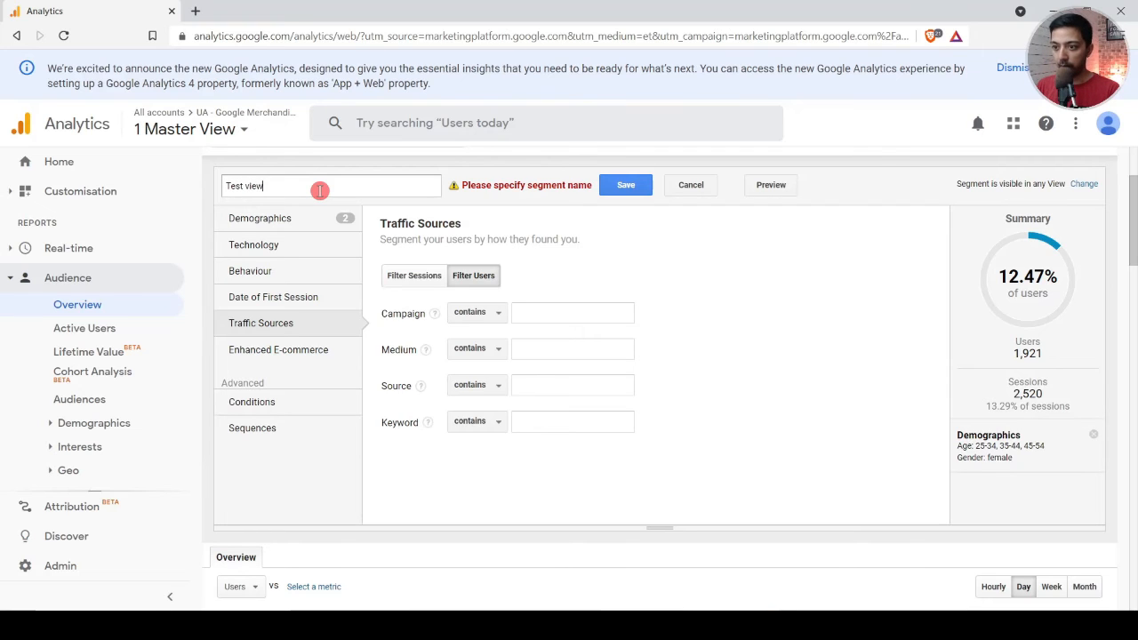
pyautogui.click(632, 188)
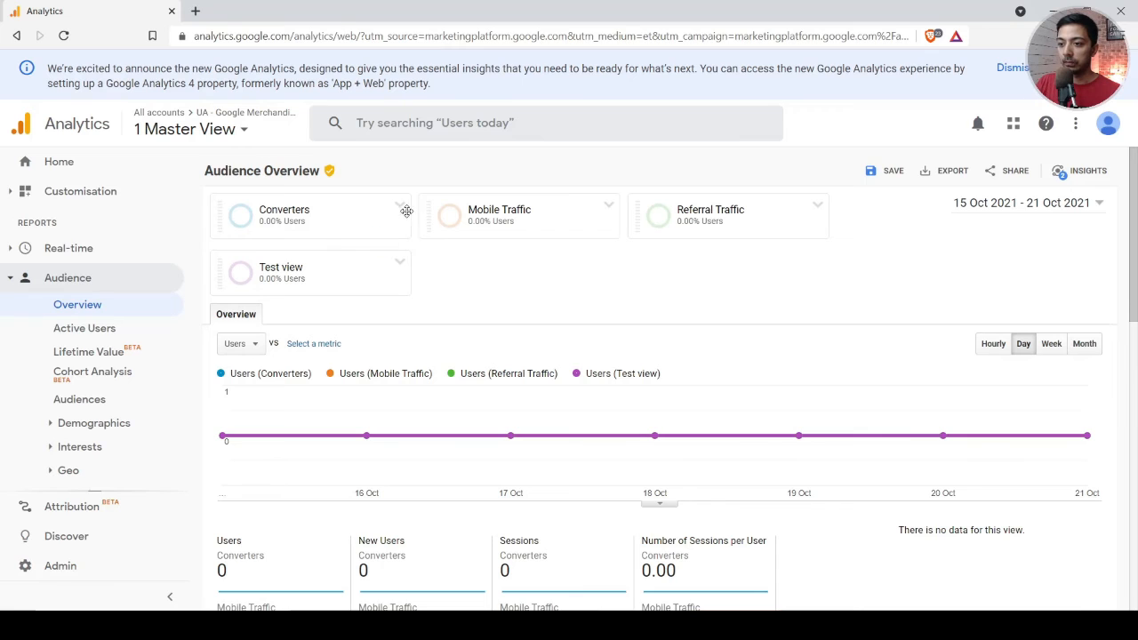
# Step: Remove the Converters, Mobile Traffic and Referral Traffic segments from the Audience Overview report, keeping only Test view
pyautogui.click(401, 209)
pyautogui.click(421, 244)
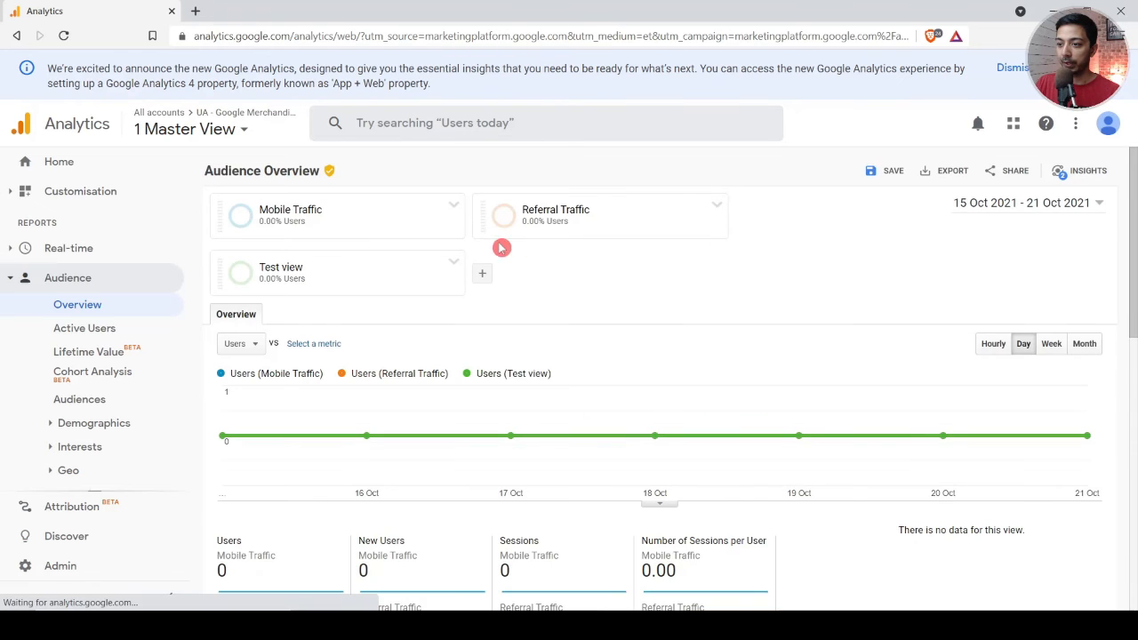
pyautogui.click(455, 210)
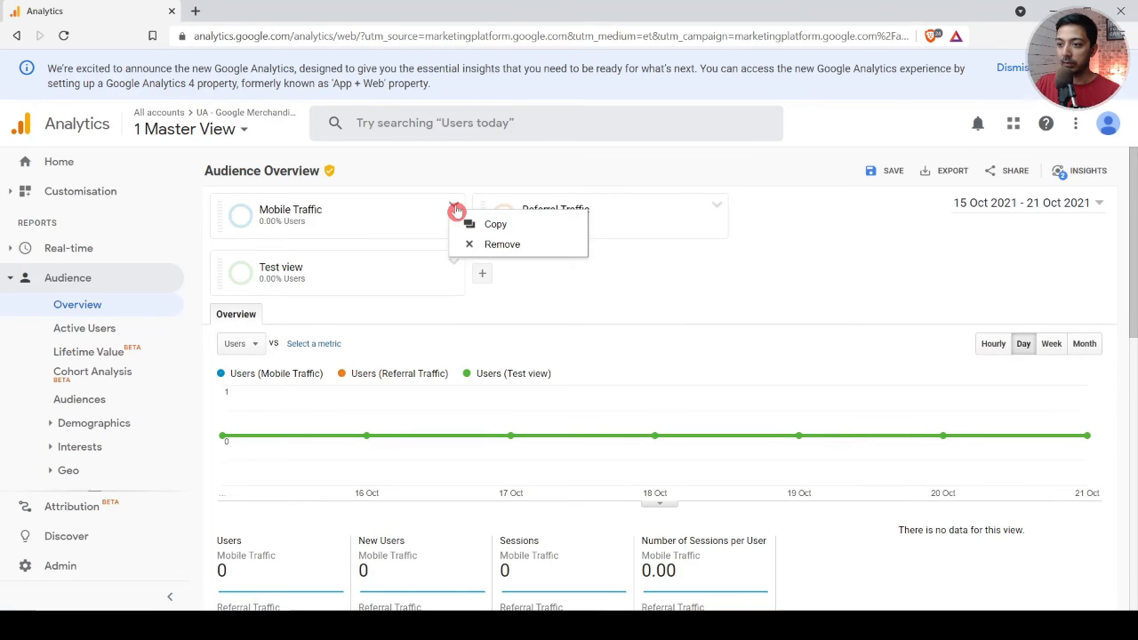
pyautogui.click(475, 243)
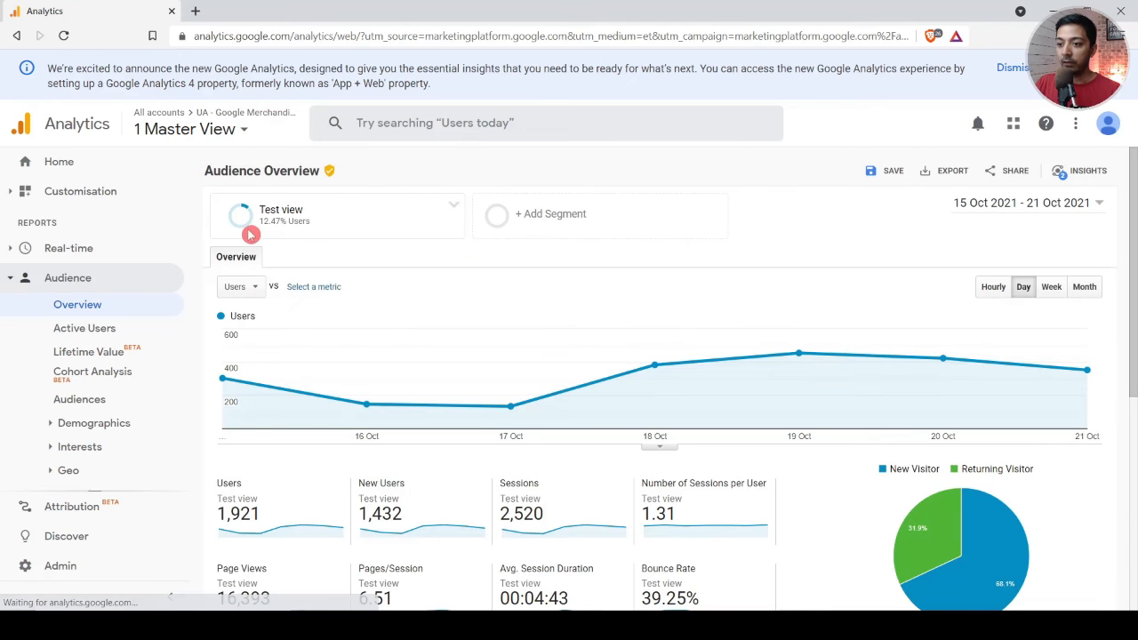
pyautogui.moveTo(312, 235)
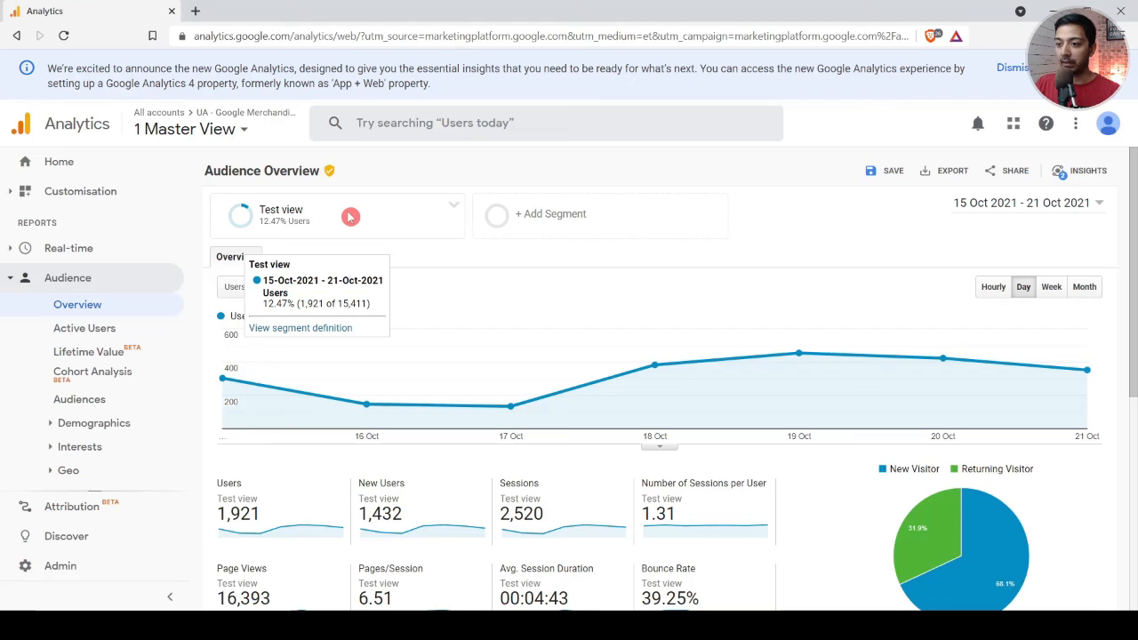
# Step: Switch to the Acquisition Overview report and check the summary of the Test view segment there
pyautogui.click(21, 280)
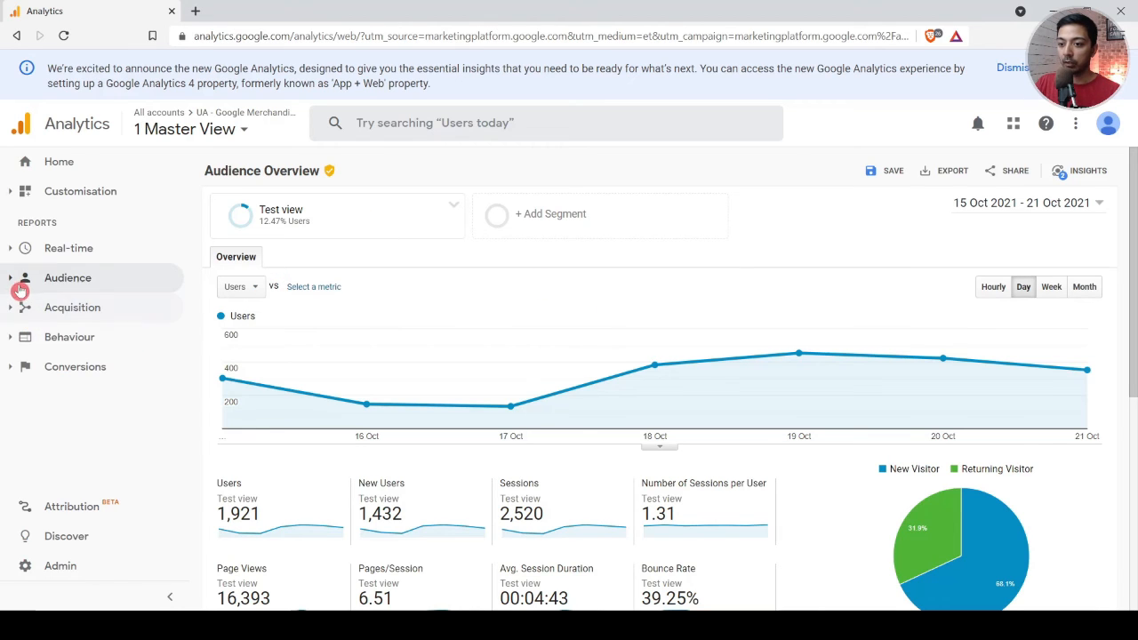
pyautogui.click(15, 308)
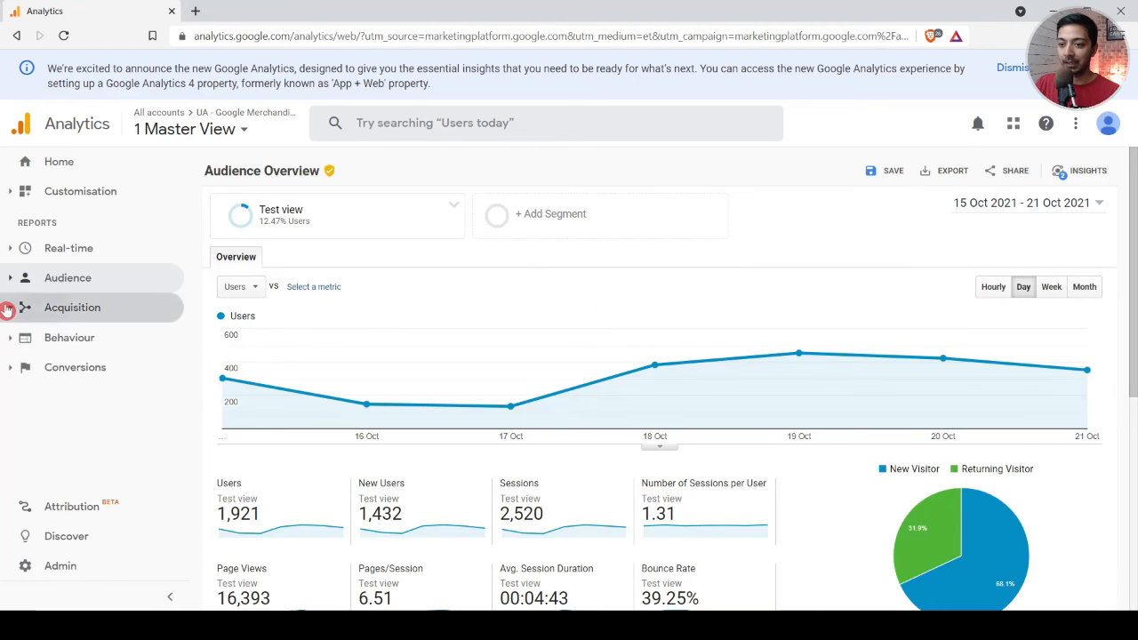
pyautogui.click(76, 333)
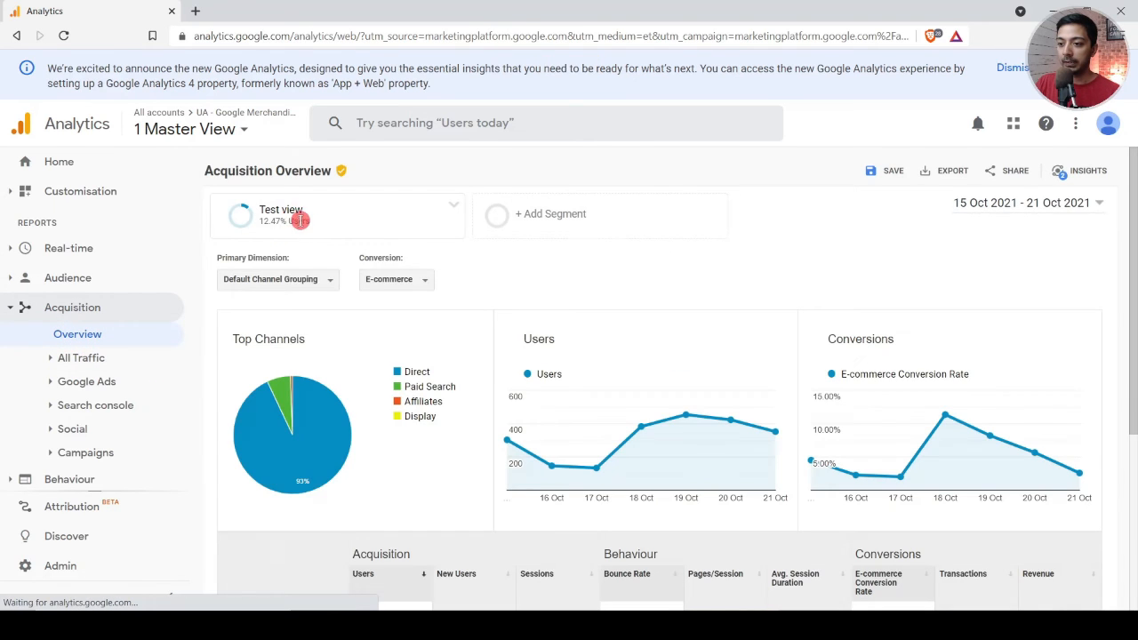
pyautogui.moveTo(286, 224)
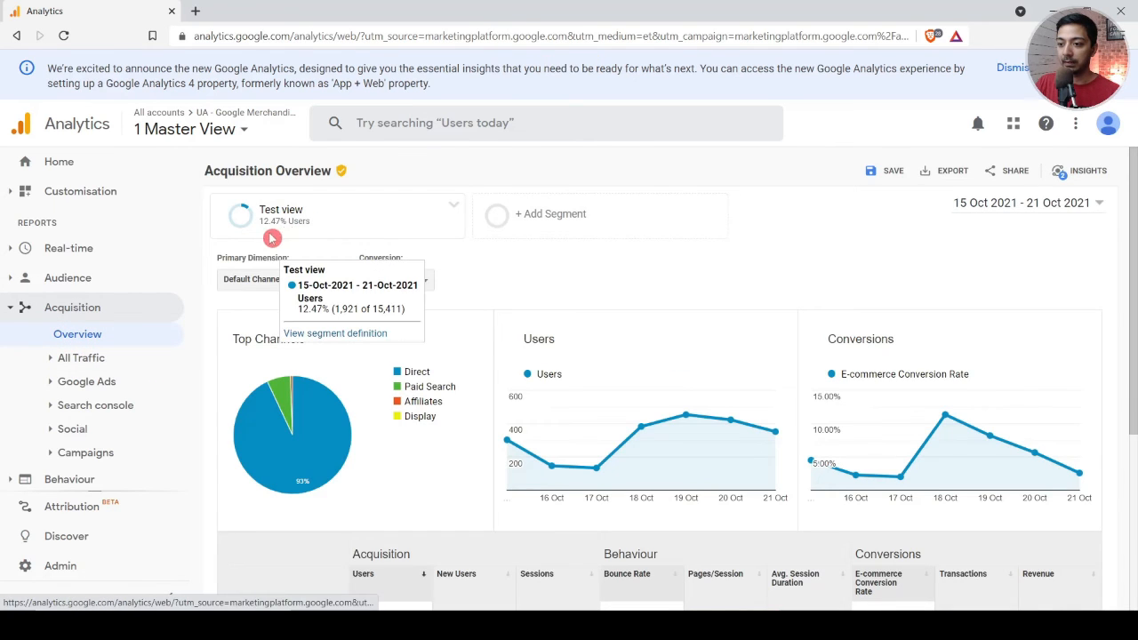